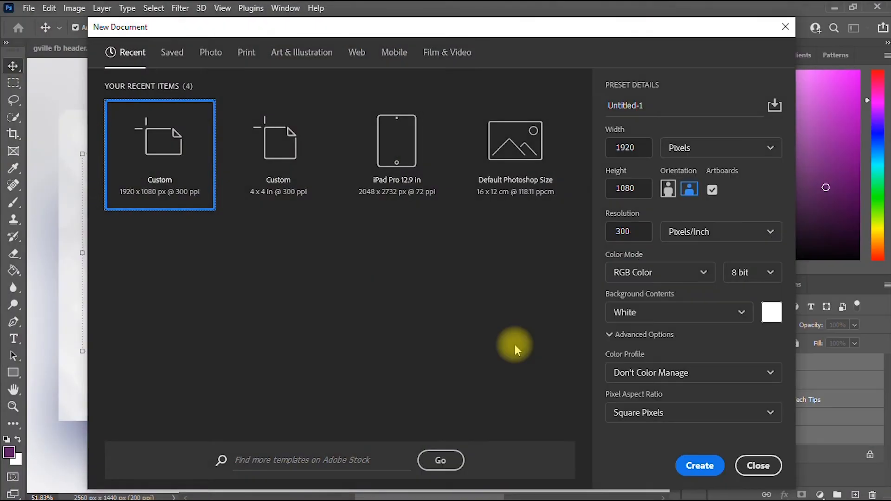
# Step: Create a new 1920 x 1080 pixel document at 300 pixels/inch, named "text effect"
pyautogui.moveTo(645, 107); pyautogui.dragTo(609, 110)
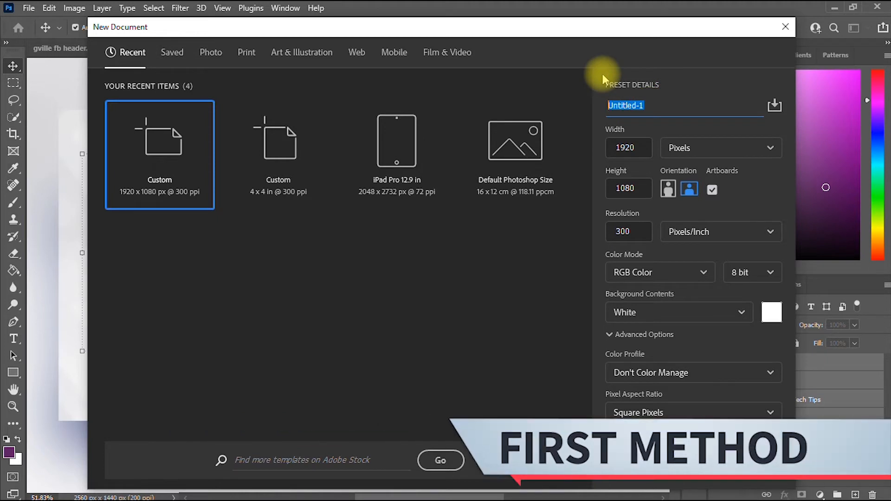
pyautogui.write('text eff')
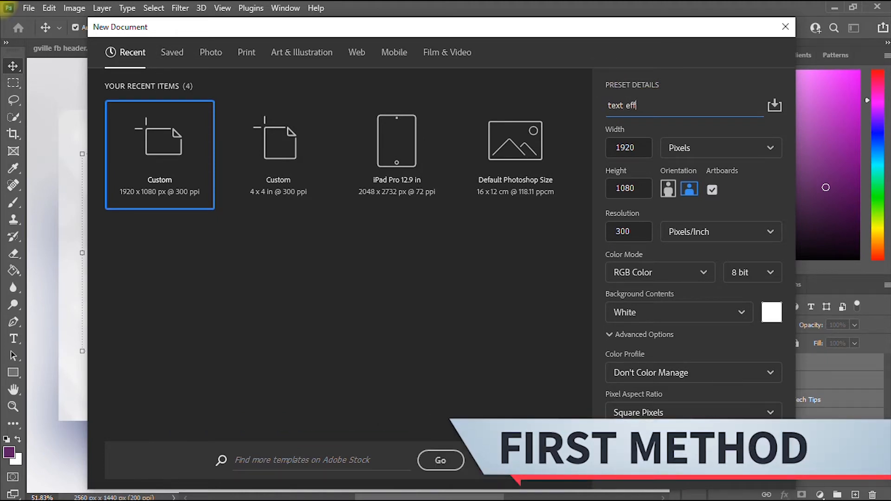
pyautogui.write('ect')
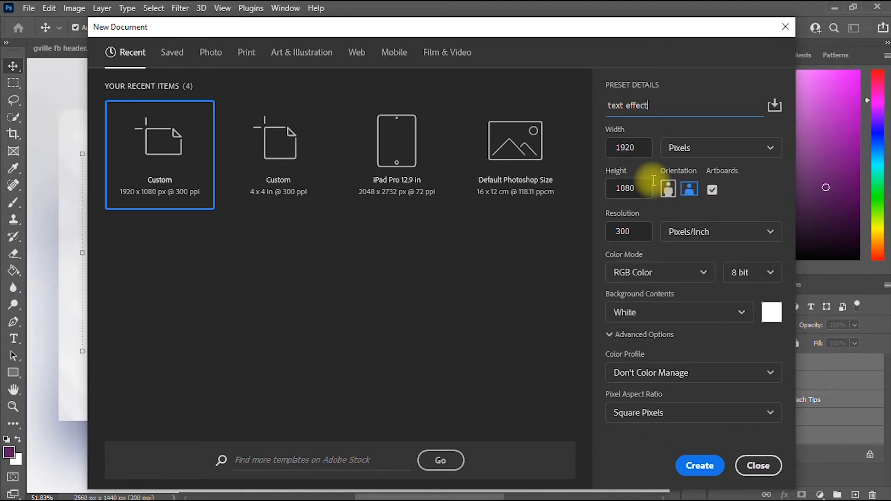
pyautogui.click(754, 195)
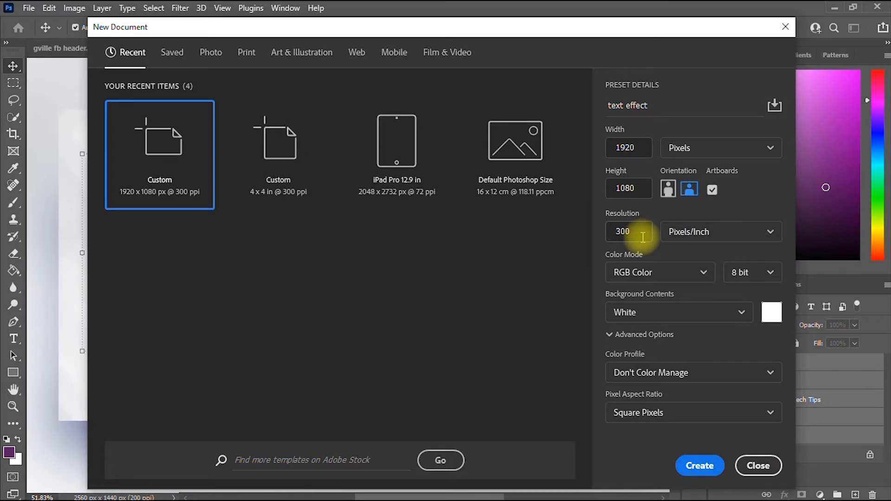
pyautogui.click(703, 465)
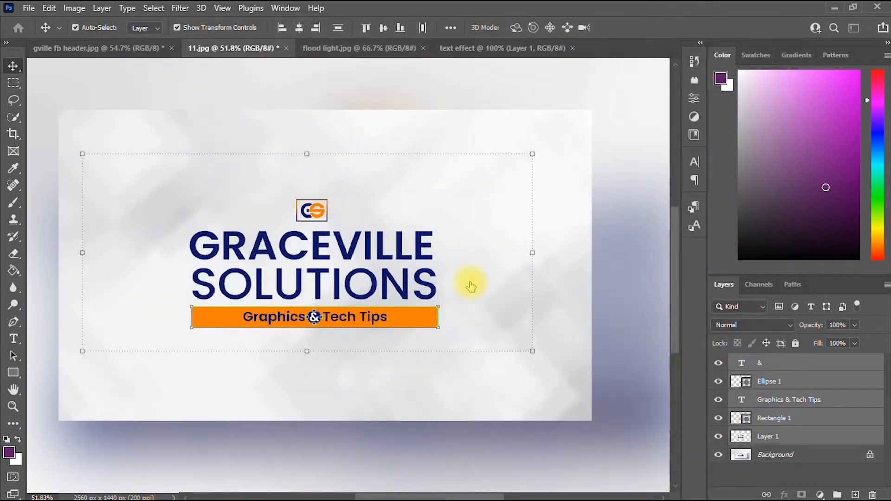
# Step: Add the text "TEXT EFFECT" on two lines in the upper-left area of the artboard
pyautogui.hotkey('ctrl', '-')
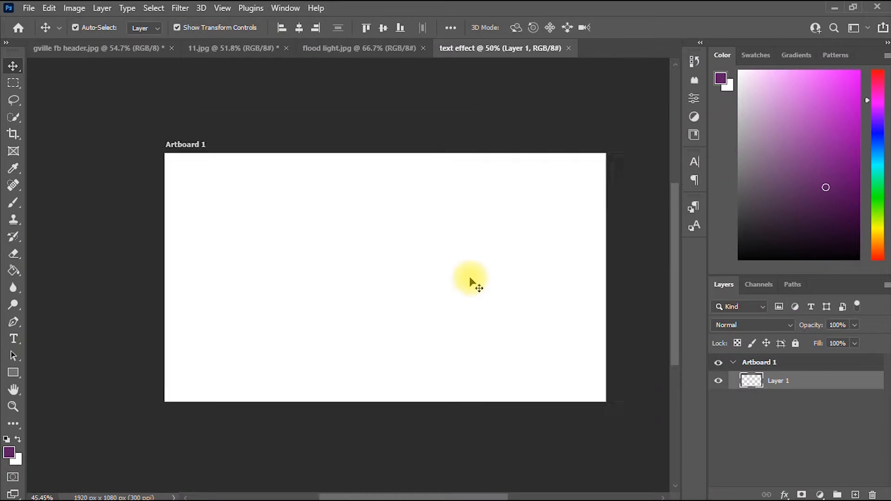
pyautogui.hotkey('ctrl', '-')
pyautogui.hotkey('ctrl', '0')
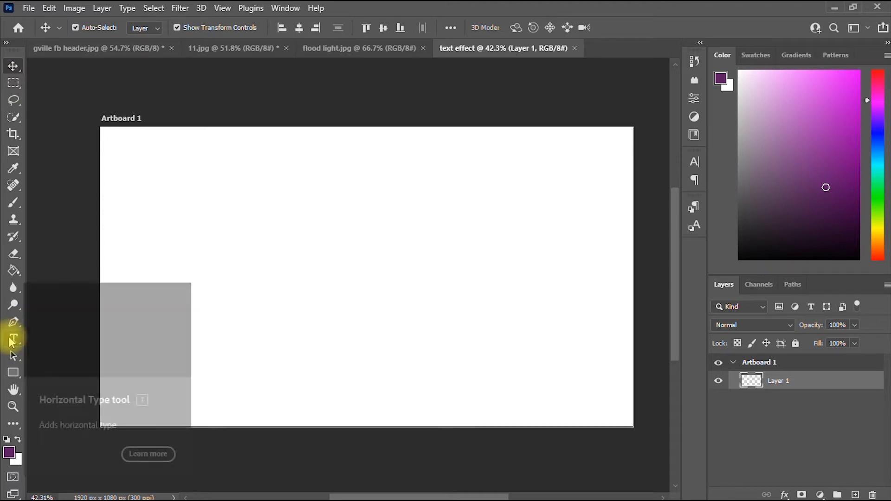
pyautogui.press('t')
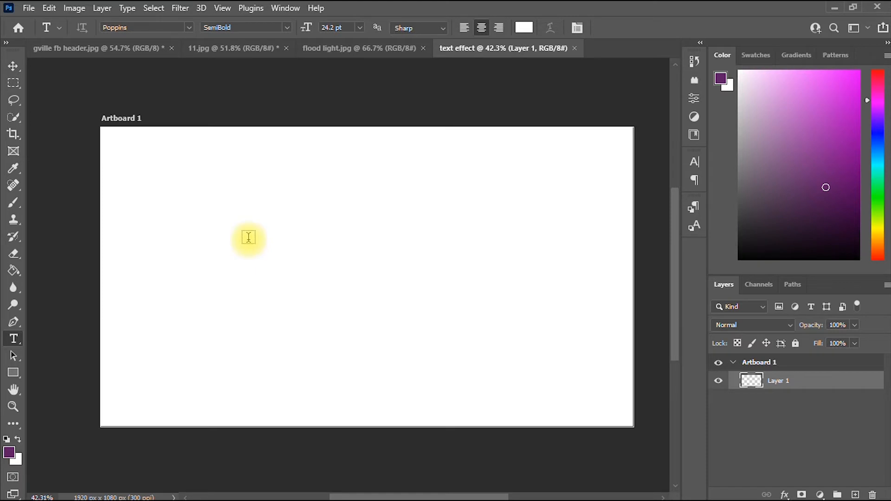
pyautogui.click(248, 238)
pyautogui.press('BackSpace')
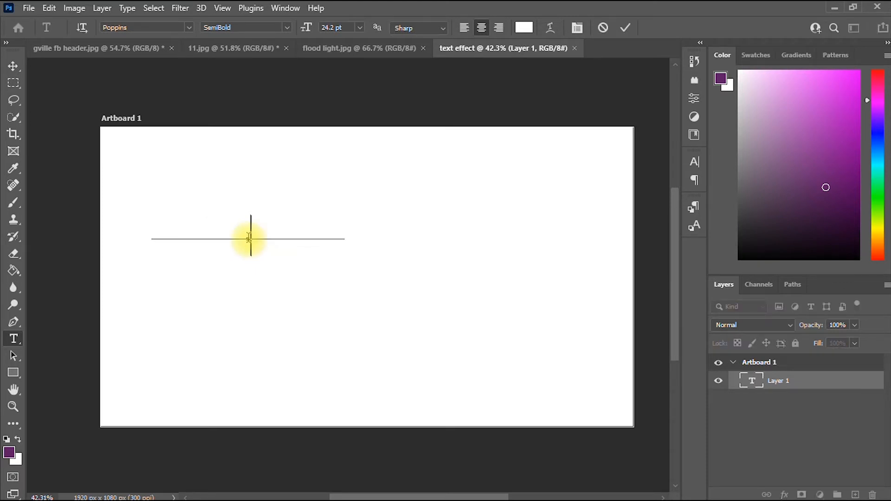
pyautogui.hotkey('ctrl', 'a')
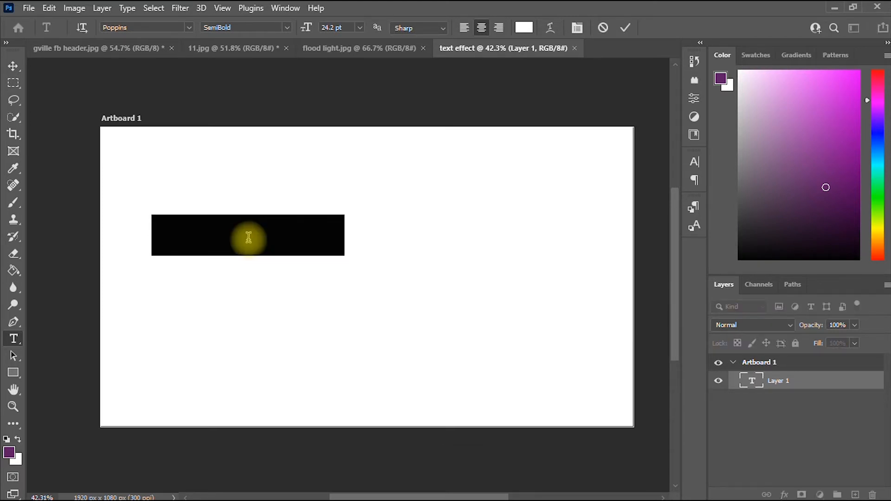
pyautogui.write('Tex')
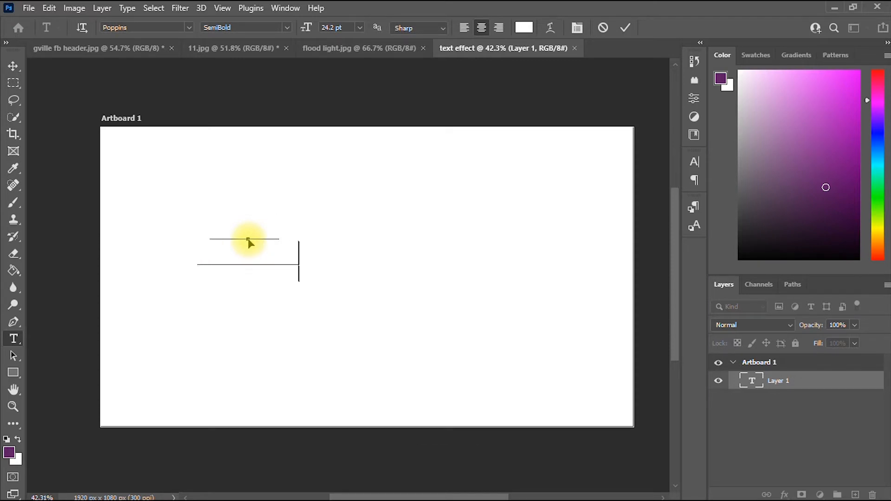
# Step: Change the color of all the text to a bright blue
pyautogui.hotkey('ctrl', 'a')
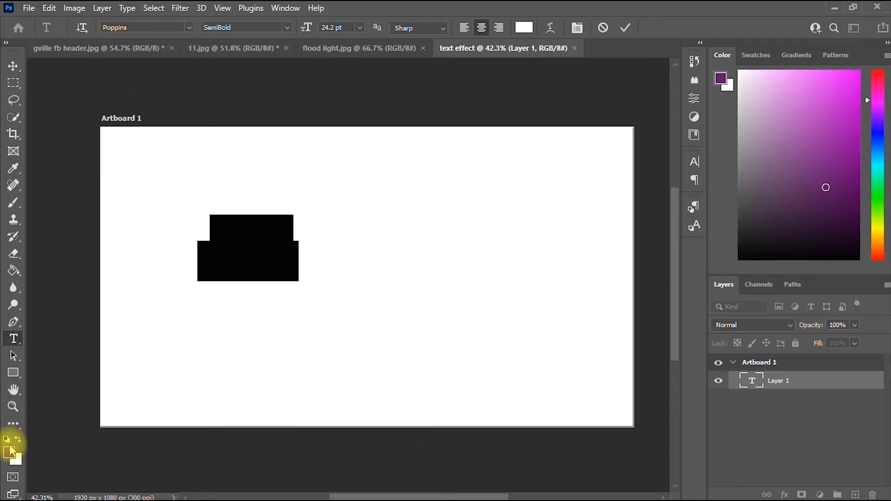
pyautogui.click(524, 27)
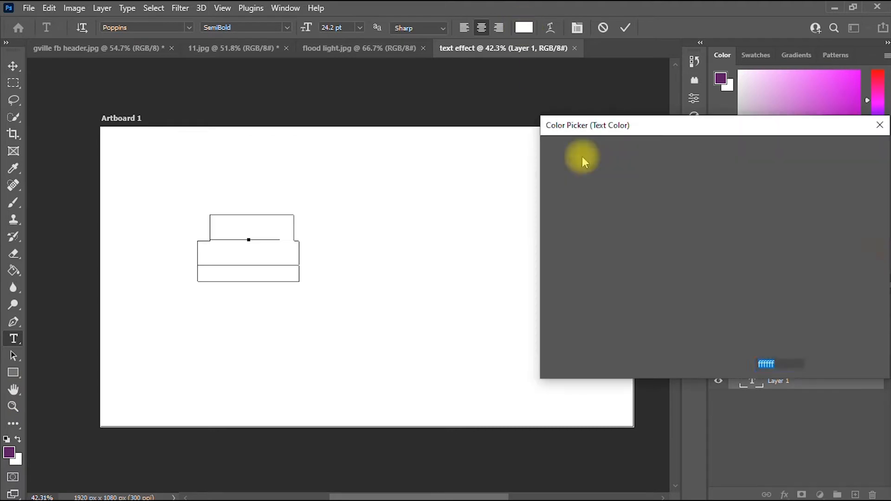
pyautogui.click(730, 217)
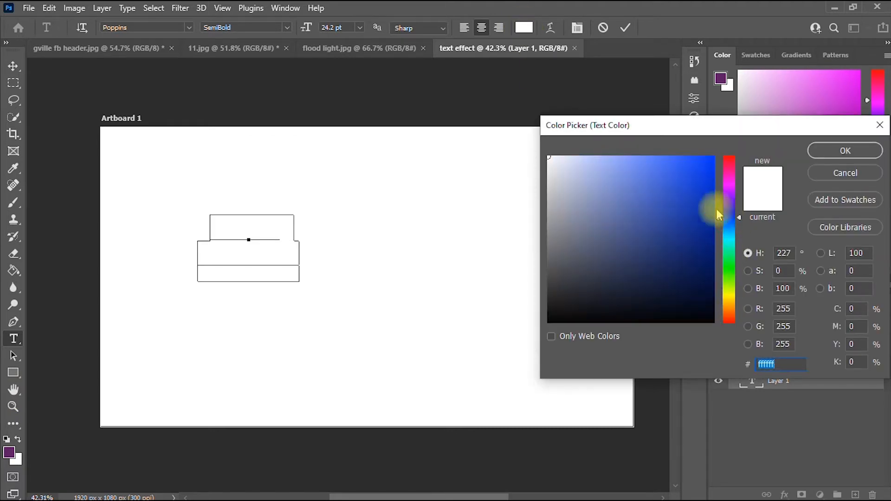
pyautogui.click(708, 180)
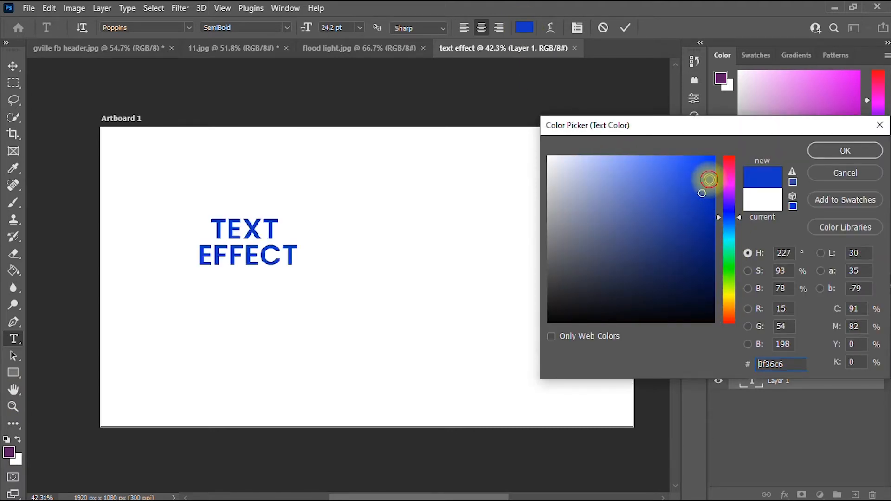
pyautogui.click(829, 152)
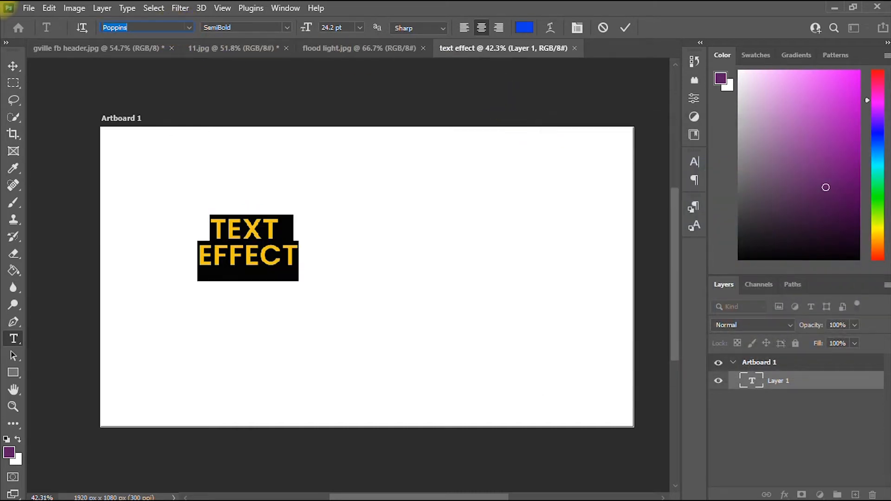
# Step: Set the font of the selected text to Arial Black
pyautogui.write('A')
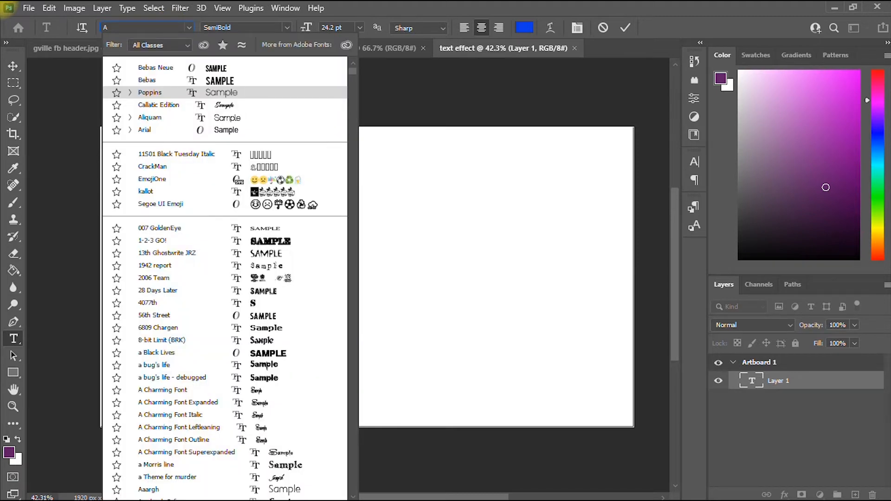
pyautogui.write('rial')
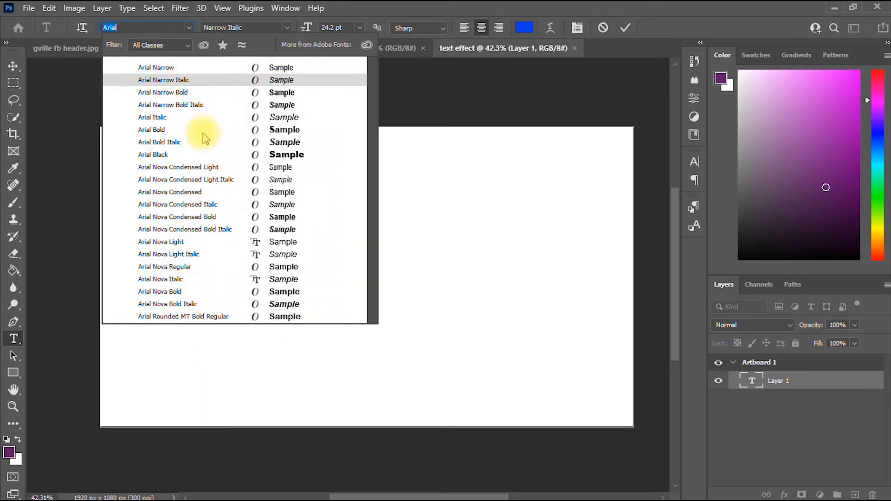
pyautogui.click(179, 155)
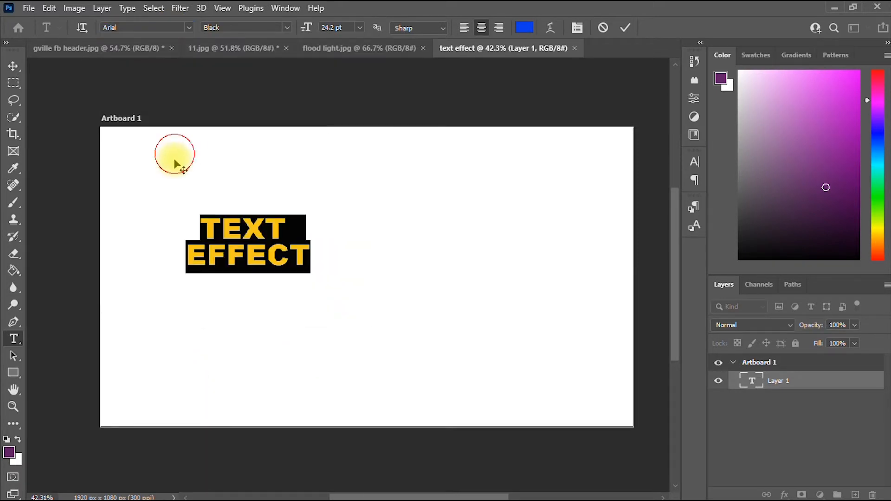
# Step: Scale the text up proportionally to about 367% and position it near the middle of the artboard
pyautogui.click(13, 67)
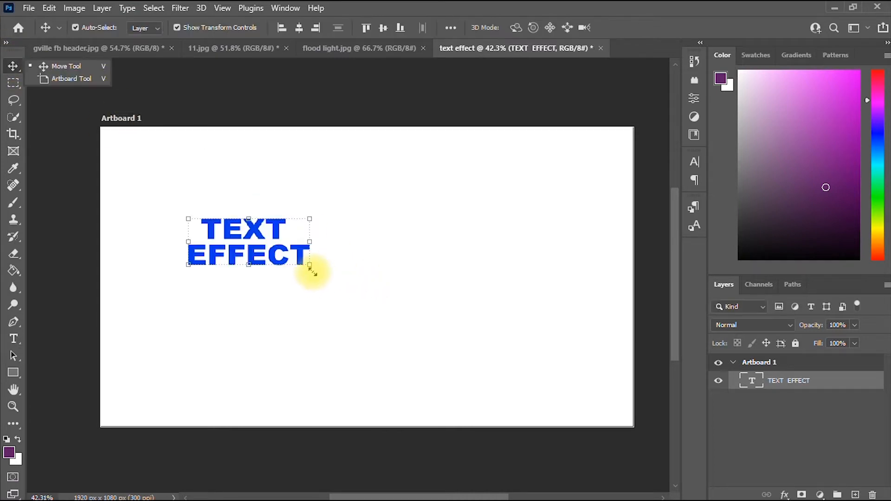
pyautogui.moveTo(312, 266); pyautogui.dragTo(531, 376)
pyautogui.moveTo(182, 212); pyautogui.dragTo(130, 163)
pyautogui.moveTo(379, 232); pyautogui.dragTo(392, 235)
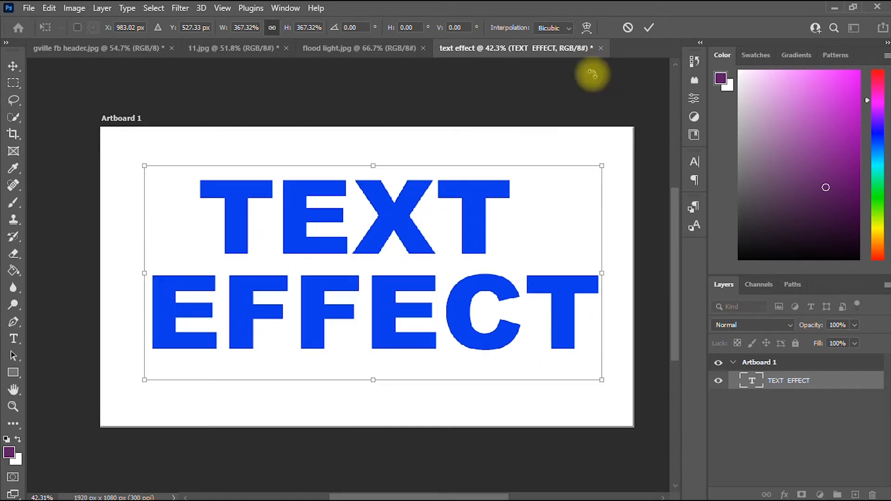
pyautogui.press('Return')
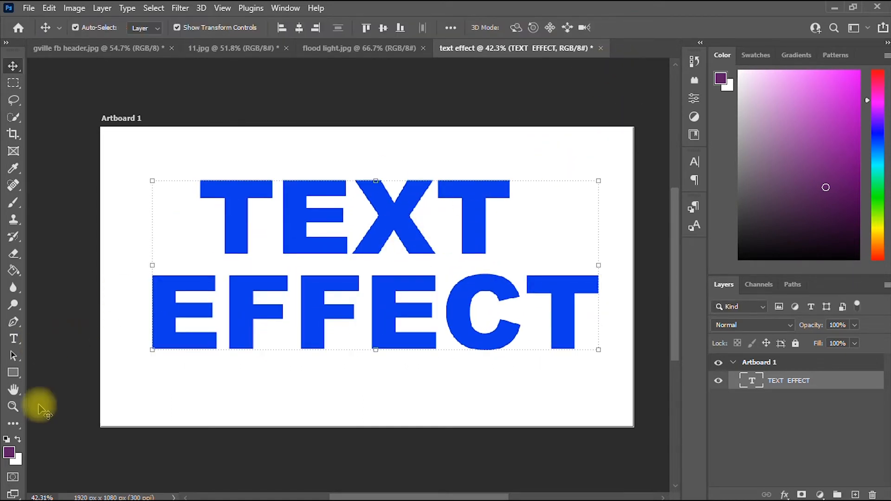
# Step: Change the color of all the text to black
pyautogui.click(14, 341)
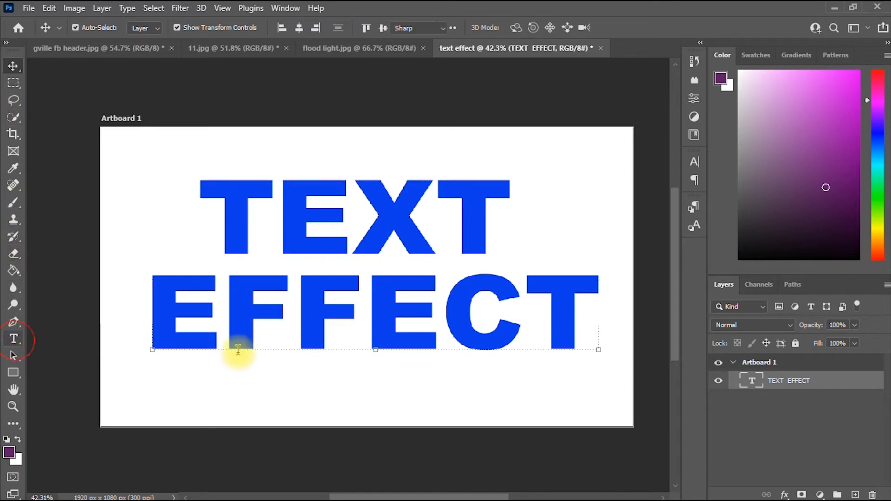
pyautogui.click(257, 320)
pyautogui.hotkey('ctrl', 'a')
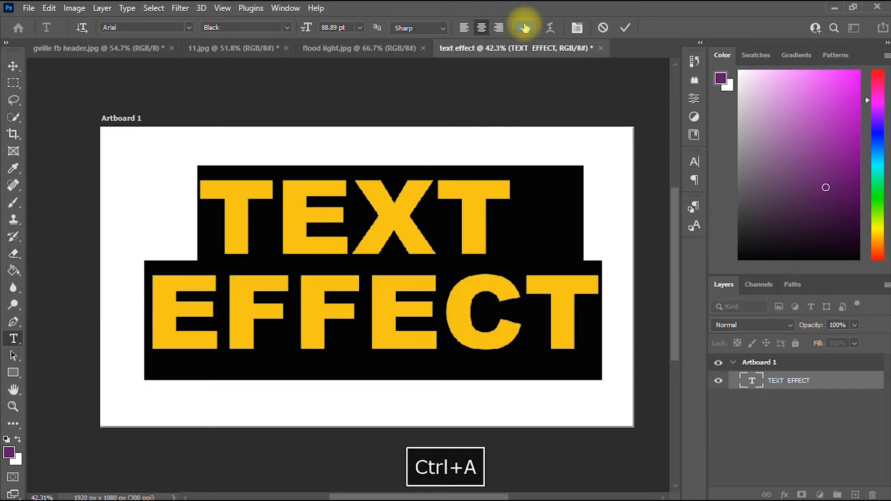
pyautogui.click(524, 27)
pyautogui.click(708, 321)
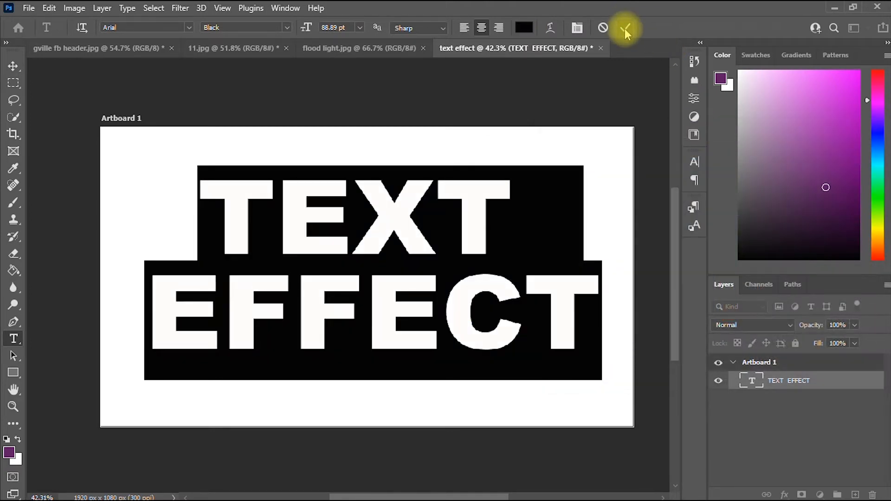
pyautogui.click(626, 29)
pyautogui.click(13, 68)
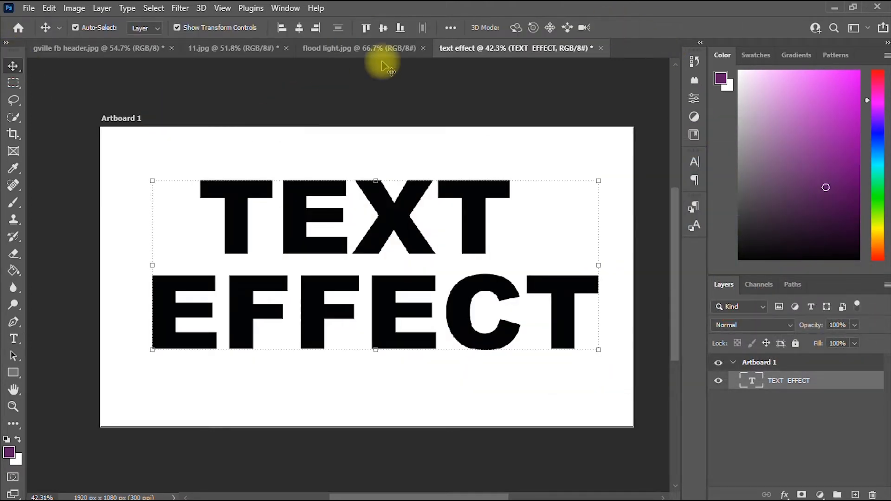
# Step: Unlock the background layer of flood light.jpg and copy the image into the text effect document
pyautogui.click(392, 48)
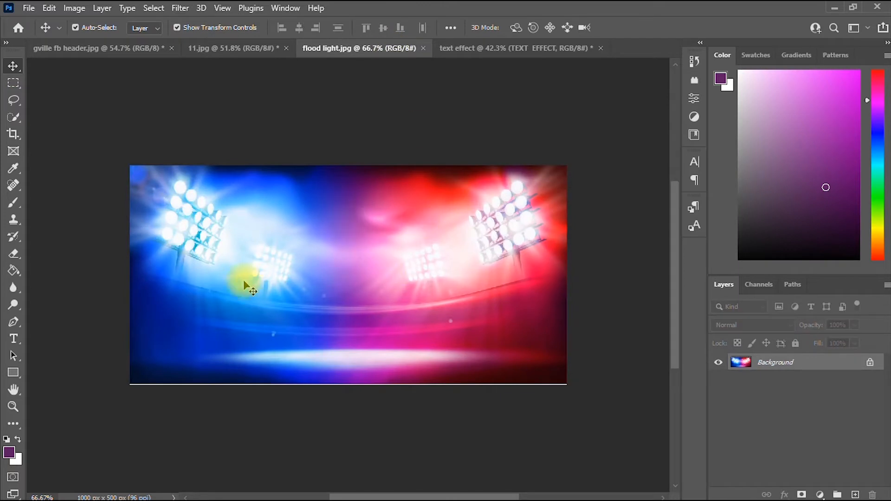
pyautogui.click(870, 362)
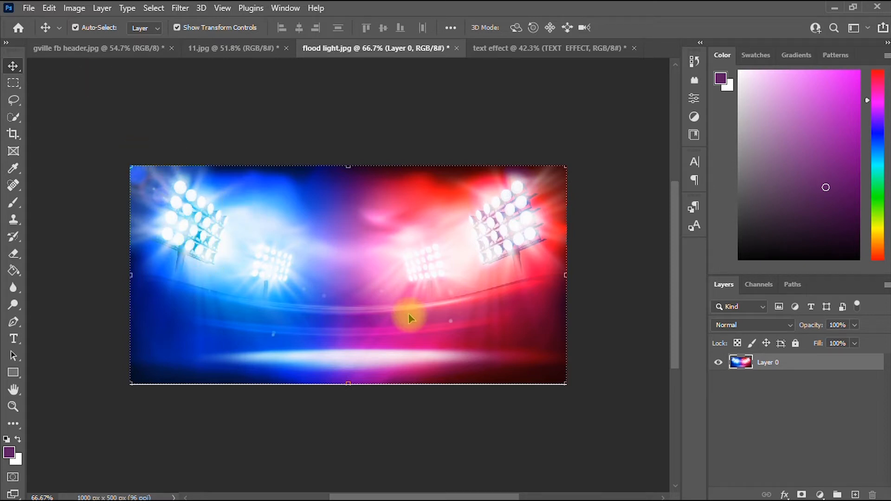
pyautogui.moveTo(408, 313); pyautogui.dragTo(394, 289)
pyautogui.click(539, 49)
pyautogui.moveTo(291, 204); pyautogui.dragTo(473, 101)
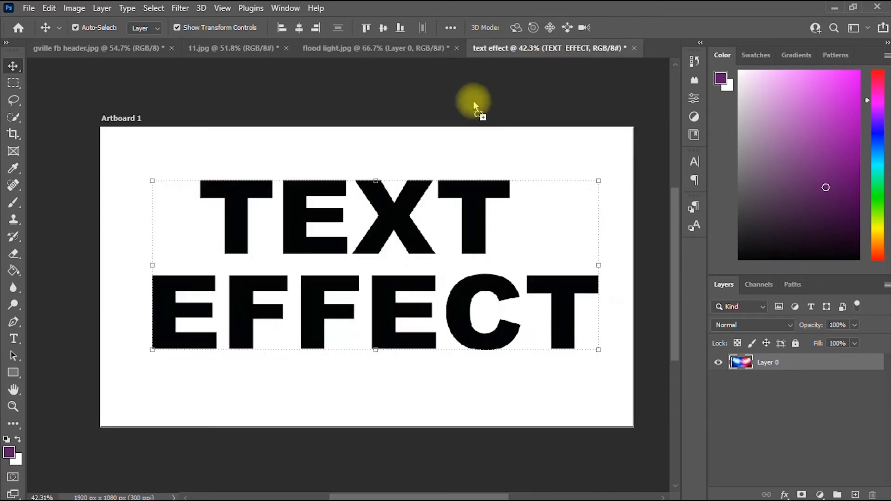
# Step: Scale the floodlight image proportionally to about 166% and position it over the text
pyautogui.moveTo(408, 296); pyautogui.dragTo(394, 408)
pyautogui.moveTo(495, 306); pyautogui.dragTo(490, 294)
pyautogui.moveTo(371, 384); pyautogui.dragTo(370, 403)
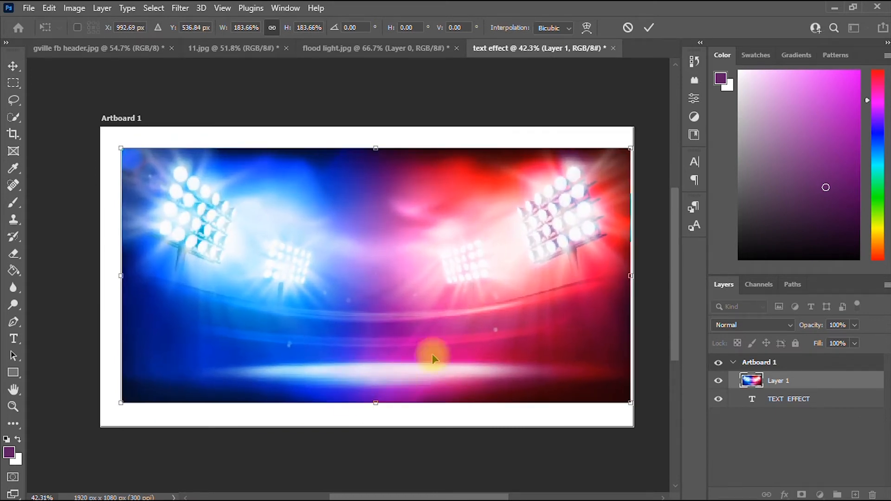
pyautogui.moveTo(432, 357); pyautogui.dragTo(418, 344)
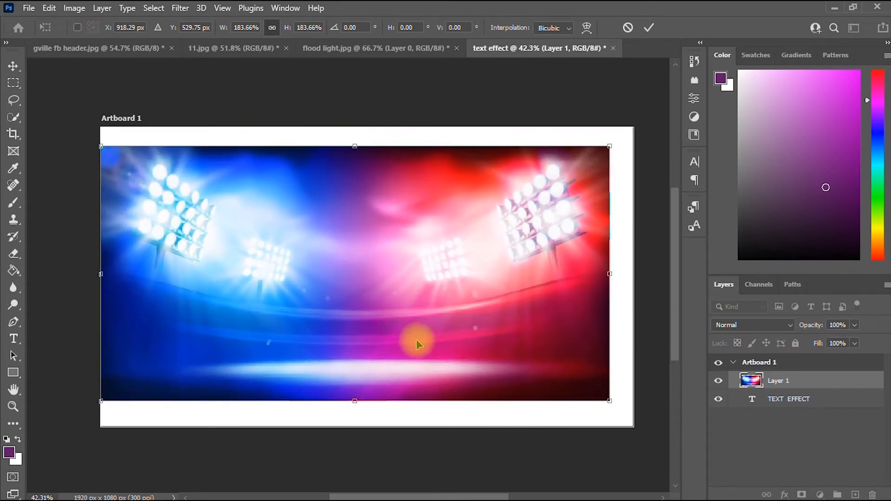
pyautogui.moveTo(609, 146); pyautogui.dragTo(621, 140)
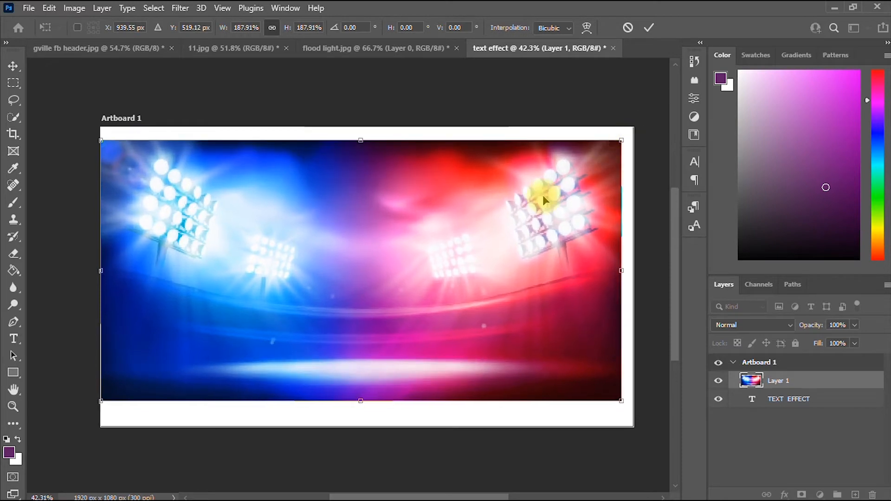
pyautogui.moveTo(361, 402); pyautogui.dragTo(358, 417)
pyautogui.moveTo(454, 308); pyautogui.dragTo(455, 292)
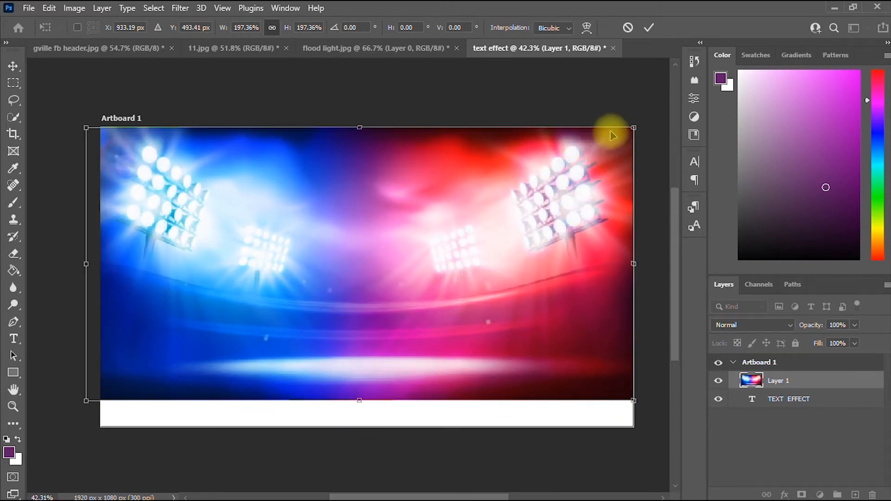
pyautogui.moveTo(633, 127); pyautogui.dragTo(517, 184)
pyautogui.moveTo(430, 278); pyautogui.dragTo(487, 254)
pyautogui.moveTo(364, 380); pyautogui.dragTo(367, 404)
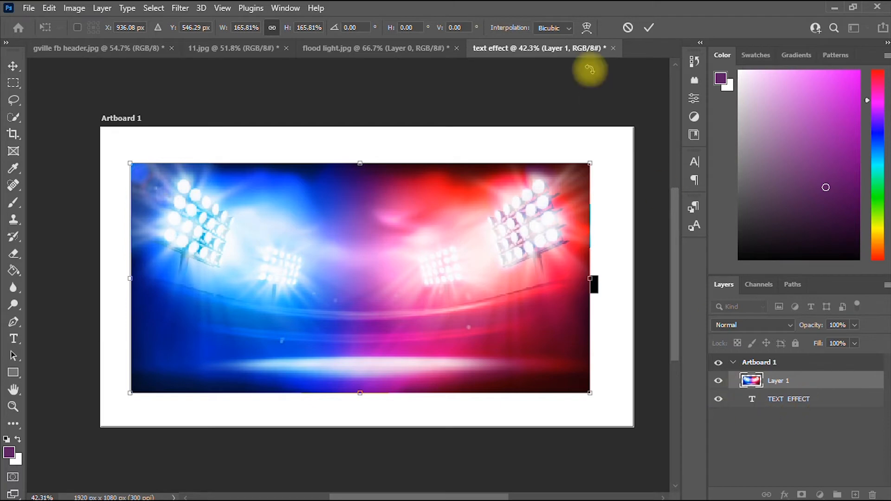
pyautogui.click(649, 29)
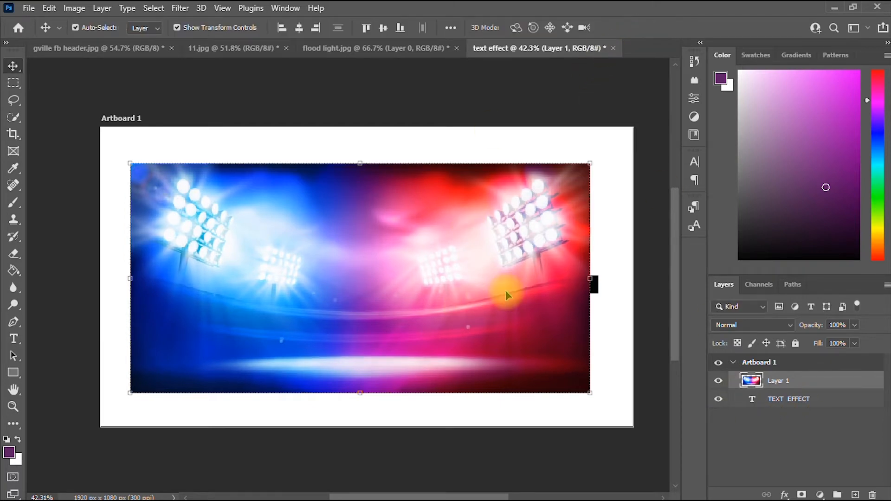
# Step: Shift the floodlight image slightly so that it covers all of the text beneath it
pyautogui.moveTo(505, 290); pyautogui.dragTo(513, 291)
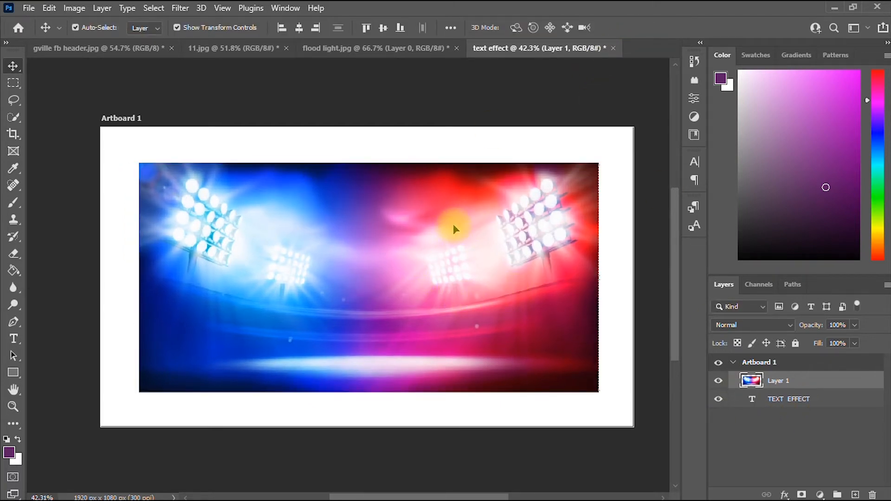
pyautogui.click(806, 402)
pyautogui.rightClick(806, 400)
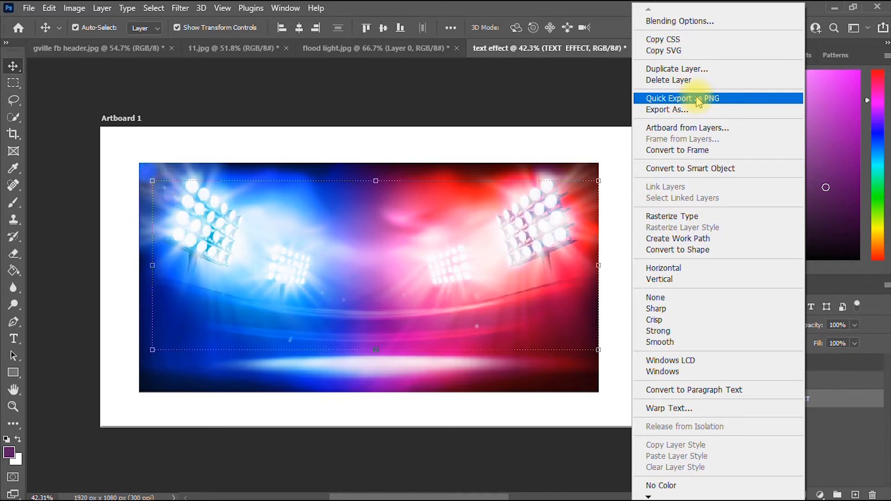
pyautogui.click(835, 422)
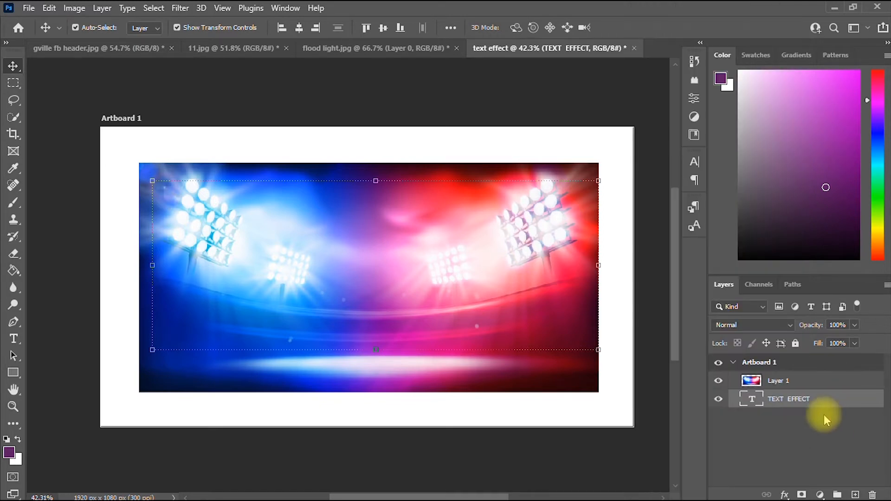
pyautogui.moveTo(394, 284); pyautogui.dragTo(403, 280)
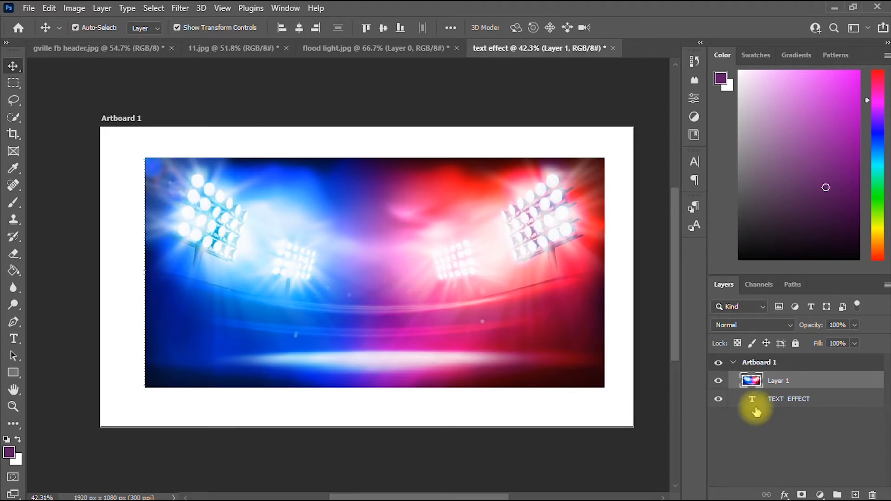
# Step: Clip the floodlight image on Layer 1 to the TEXT EFFECT layer with a clipping mask
pyautogui.rightClick(792, 402)
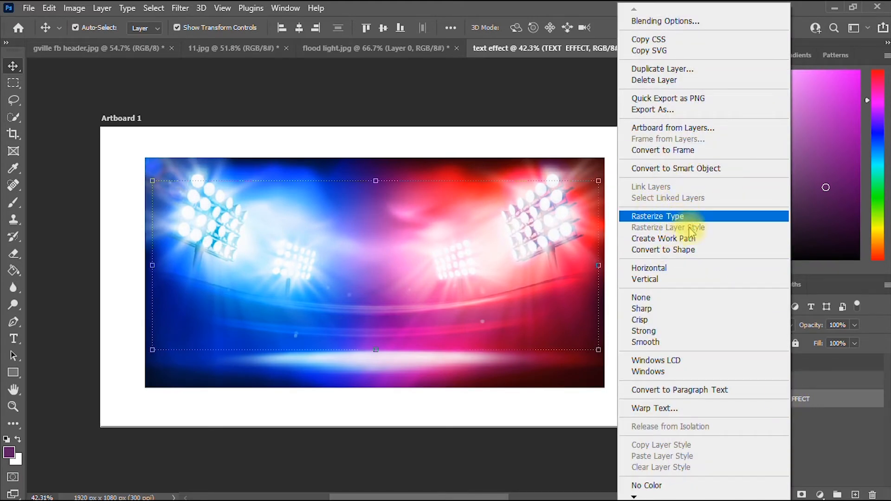
pyautogui.click(817, 441)
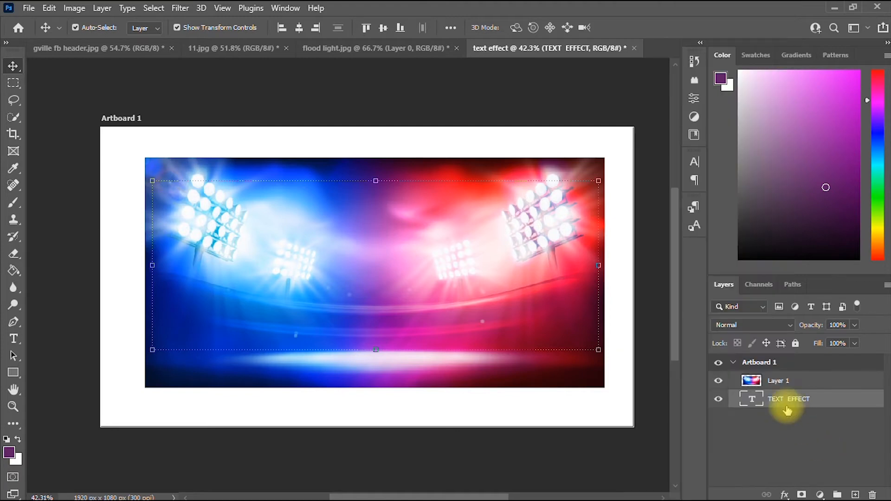
pyautogui.click(787, 381)
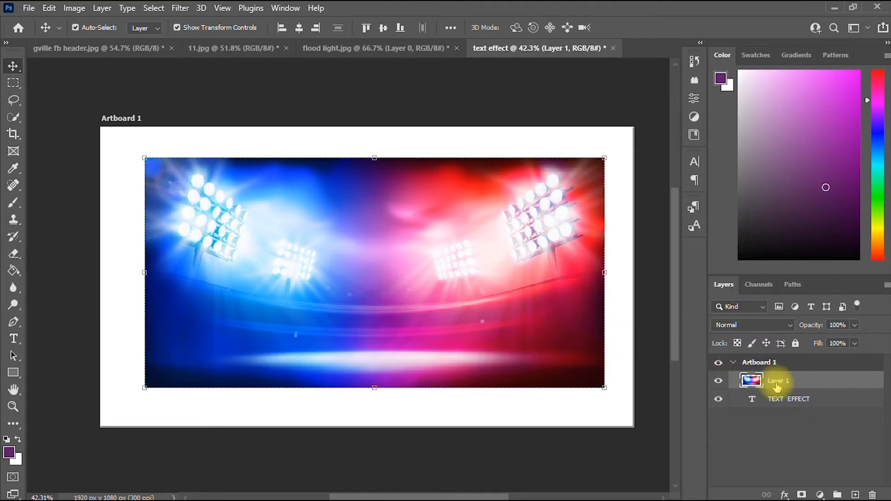
pyautogui.rightClick(820, 381)
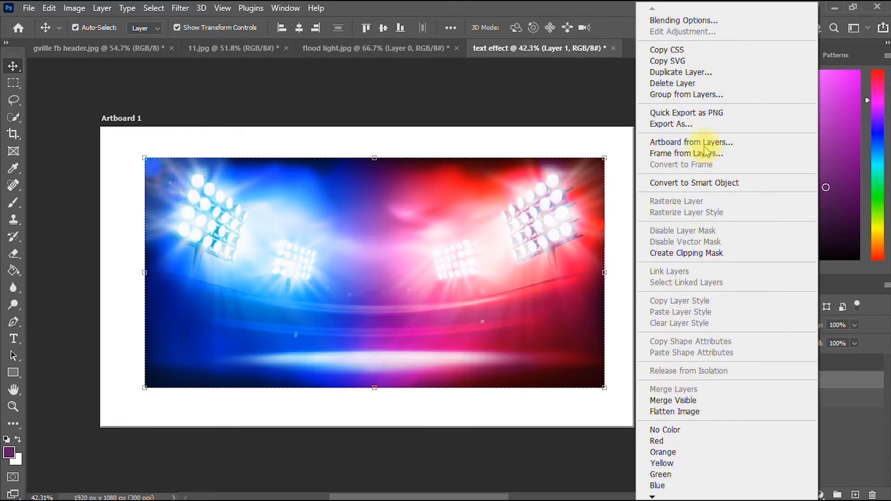
pyautogui.click(693, 253)
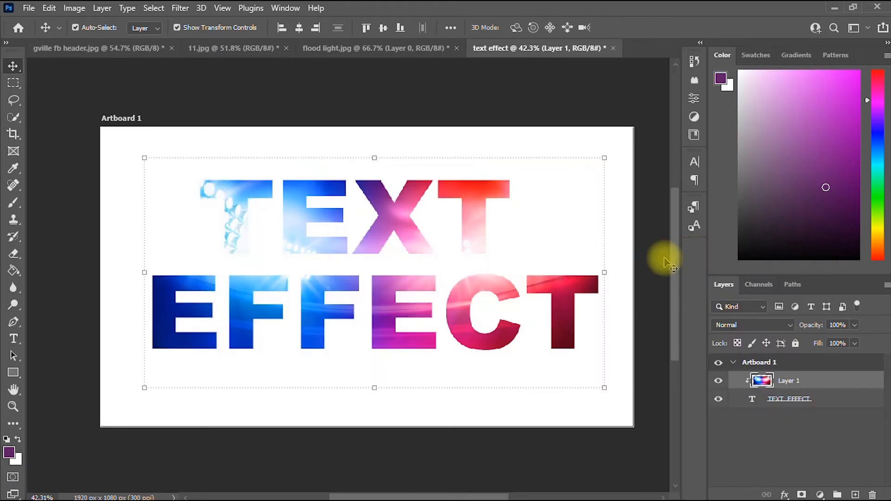
# Step: Scale the clipped floodlight image proportionally to about 117% and reposition it so that it fills all the letters
pyautogui.moveTo(605, 157)
pyautogui.mouseDown()
pyautogui.moveTo(556, 184)
pyautogui.moveTo(606, 163)
pyautogui.mouseUp()
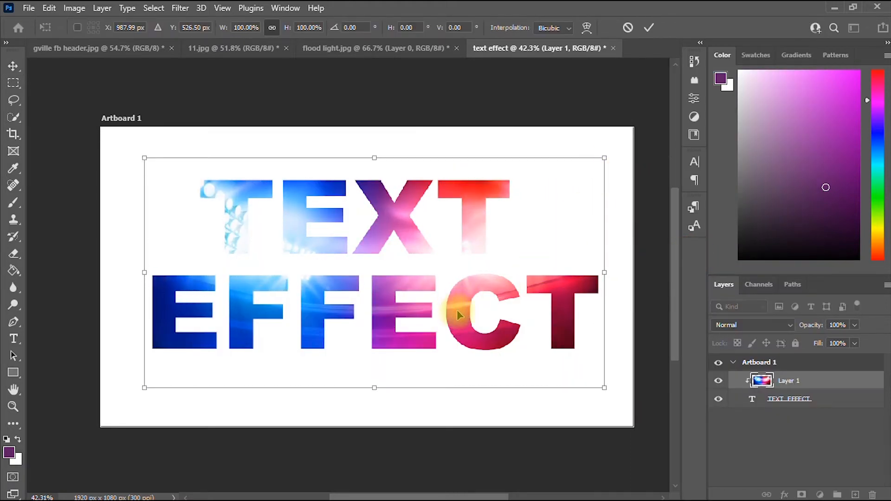
pyautogui.moveTo(472, 310); pyautogui.dragTo(461, 314)
pyautogui.moveTo(605, 380); pyautogui.dragTo(625, 399)
pyautogui.moveTo(434, 313); pyautogui.dragTo(454, 293)
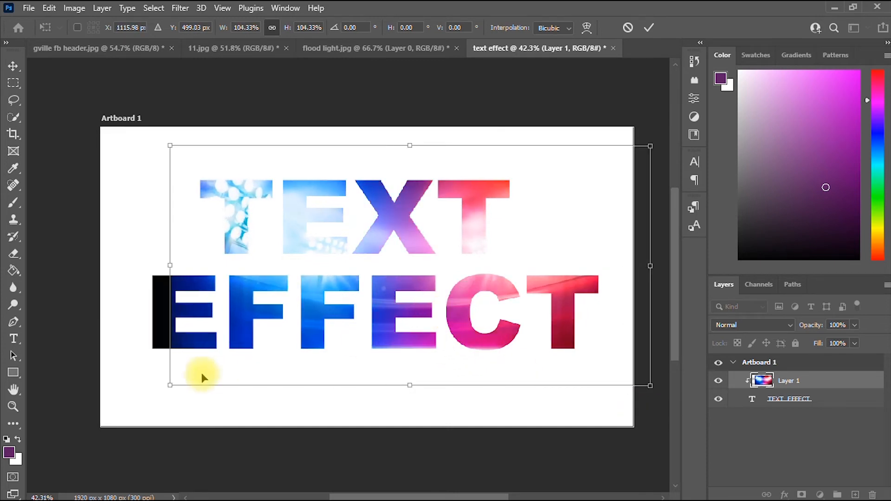
pyautogui.moveTo(170, 386); pyautogui.dragTo(117, 415)
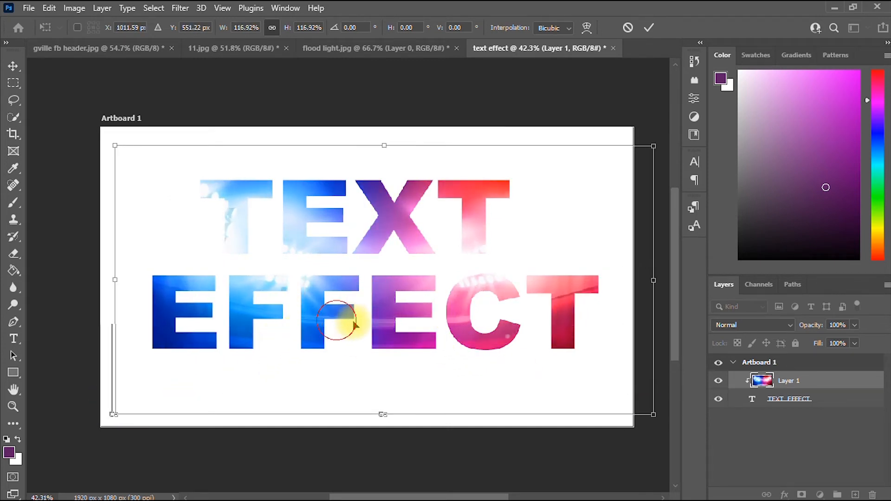
pyautogui.moveTo(336, 333); pyautogui.dragTo(375, 326)
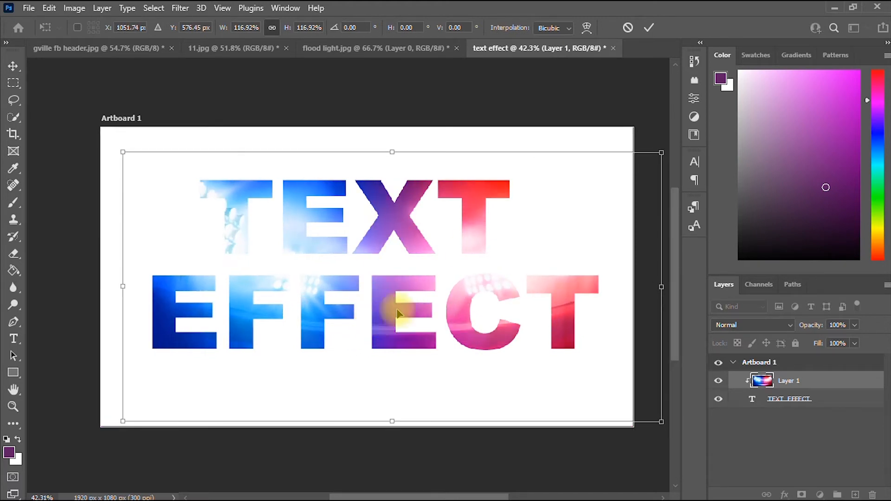
pyautogui.click(649, 28)
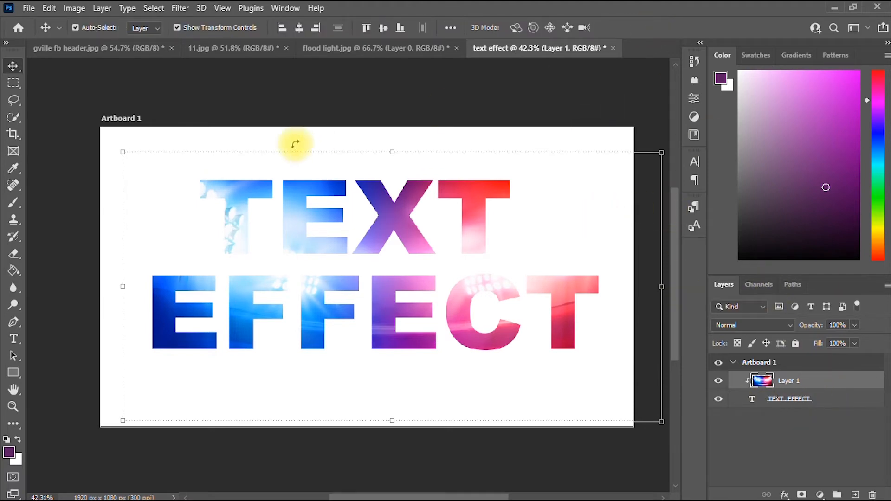
pyautogui.click(714, 421)
pyautogui.click(564, 321)
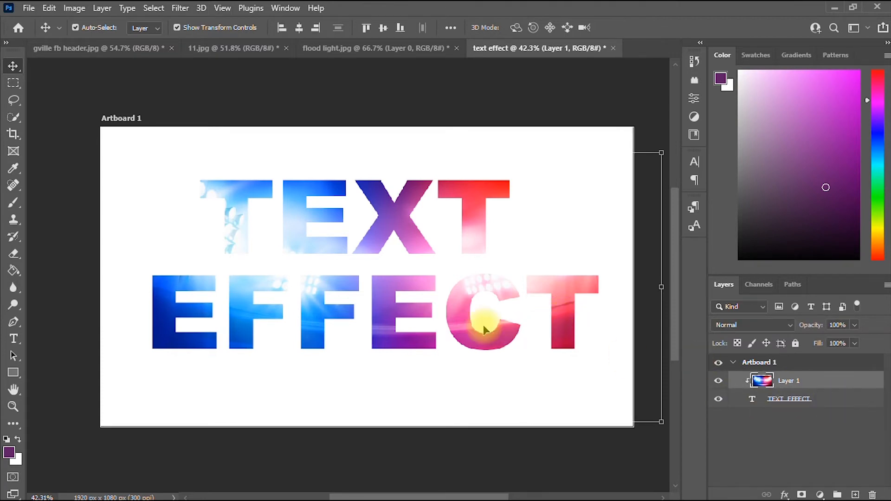
pyautogui.moveTo(480, 209); pyautogui.dragTo(481, 198)
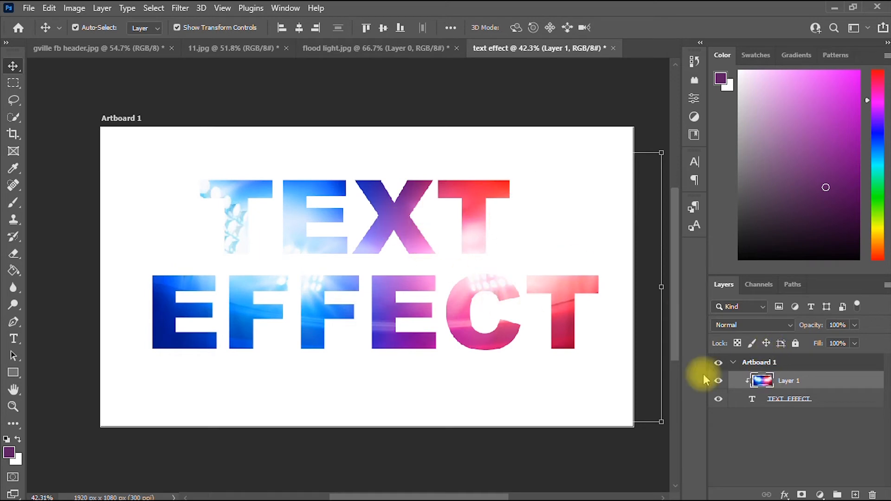
# Step: Add a Stroke effect to the TEXT EFFECT layer and show its settings
pyautogui.click(827, 403)
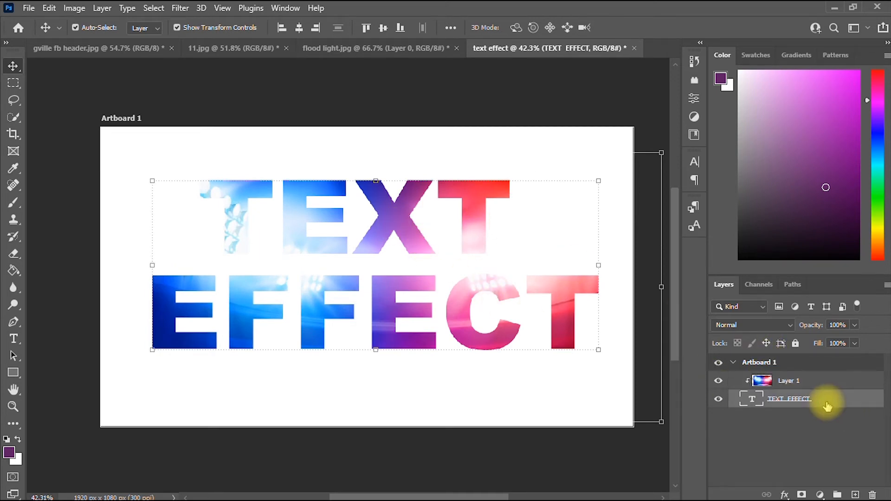
pyautogui.rightClick(827, 403)
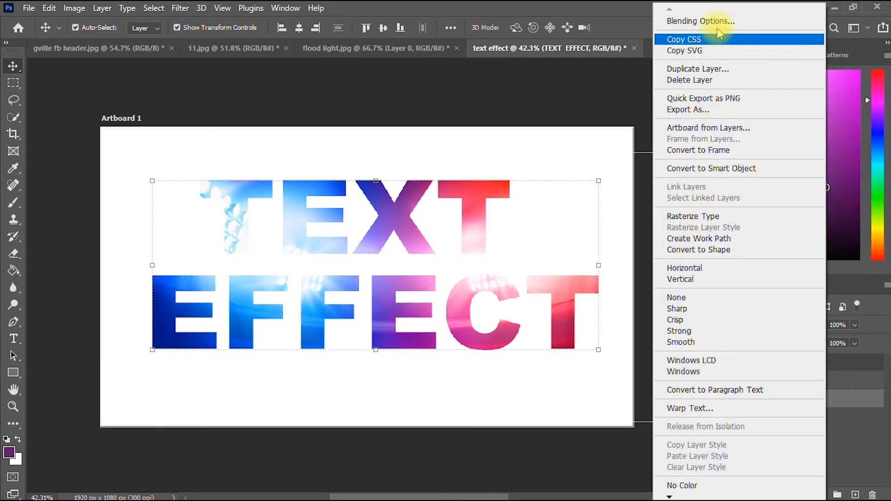
pyautogui.click(613, 52)
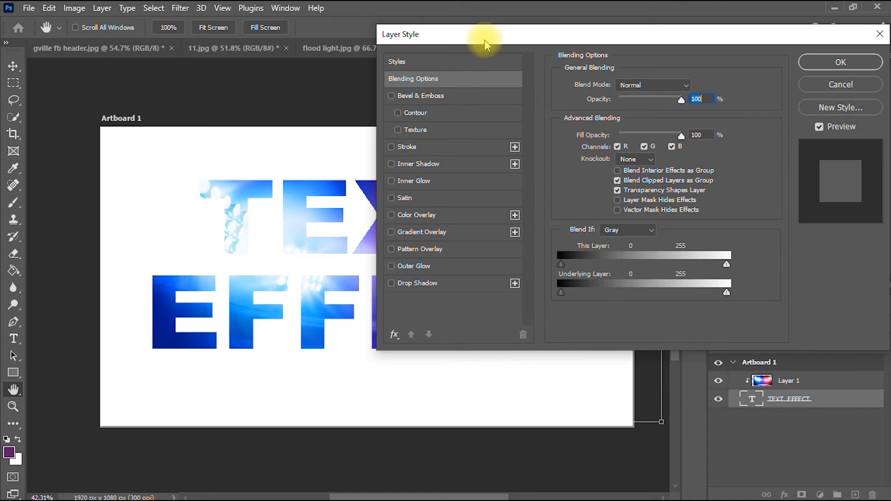
pyautogui.moveTo(483, 36); pyautogui.dragTo(618, 30)
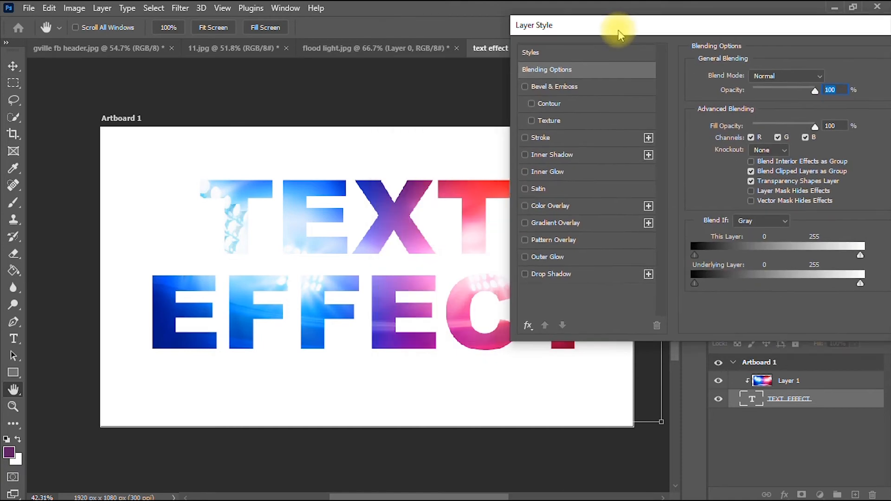
pyautogui.click(524, 138)
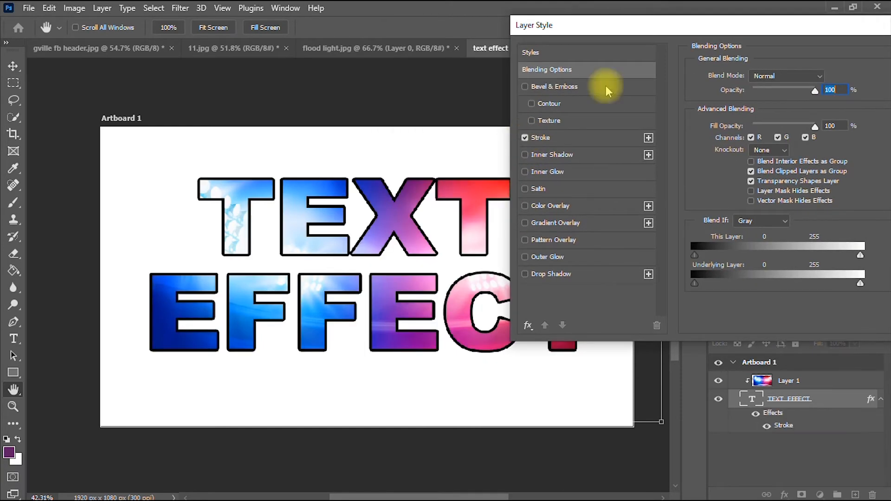
pyautogui.click(573, 138)
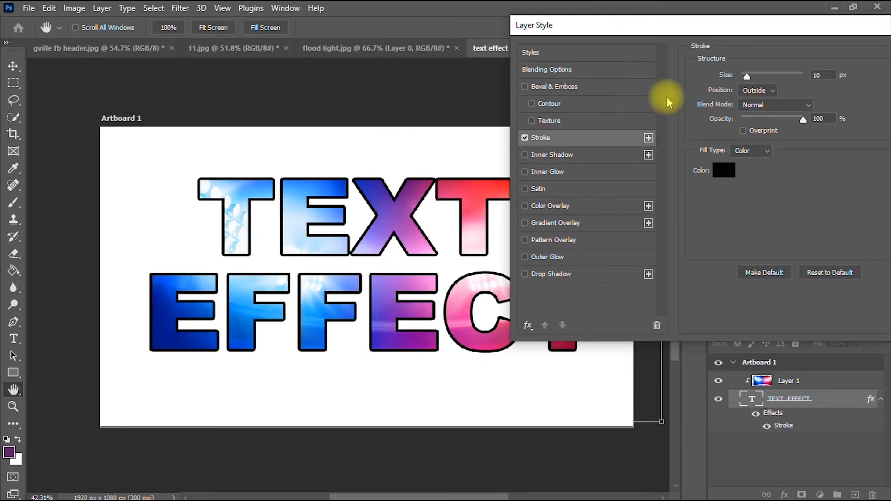
# Step: Set the text's stroke color to yellow (f6dc00)
pyautogui.click(724, 170)
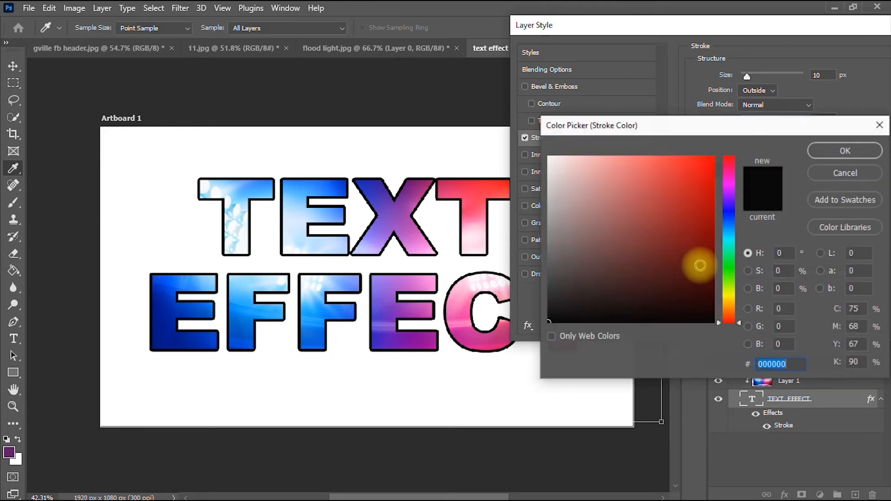
pyautogui.click(731, 298)
pyautogui.click(714, 162)
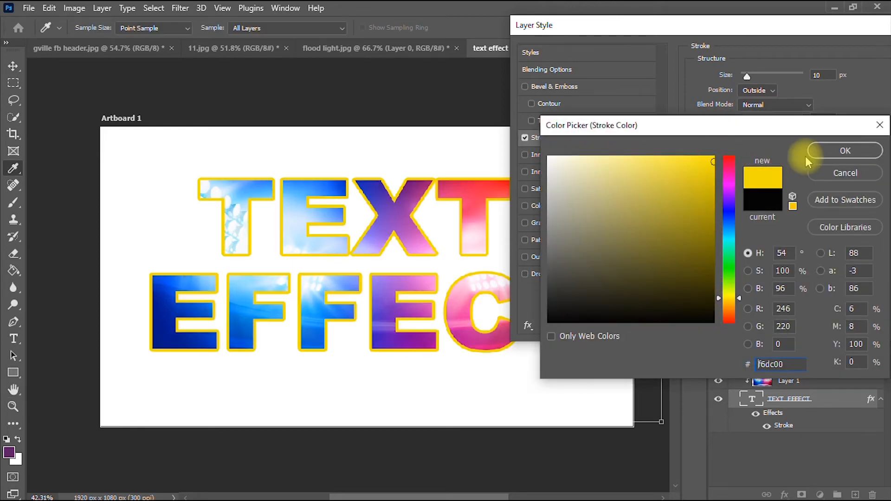
pyautogui.click(844, 151)
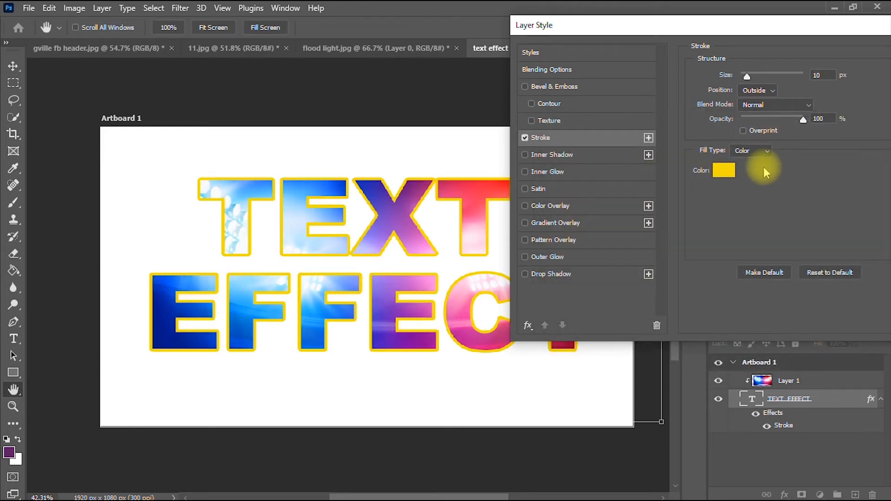
# Step: Set the text's stroke color to near-black and adjust the stroke size
pyautogui.click(727, 171)
pyautogui.click(707, 318)
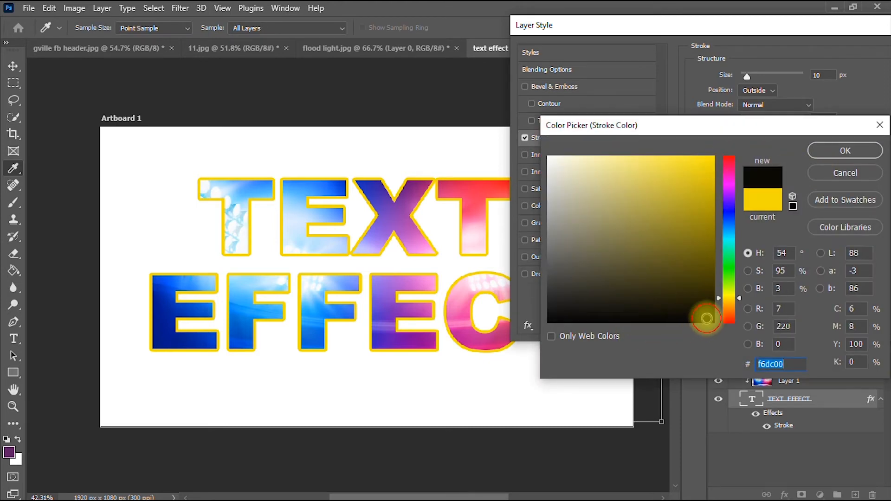
pyautogui.click(843, 151)
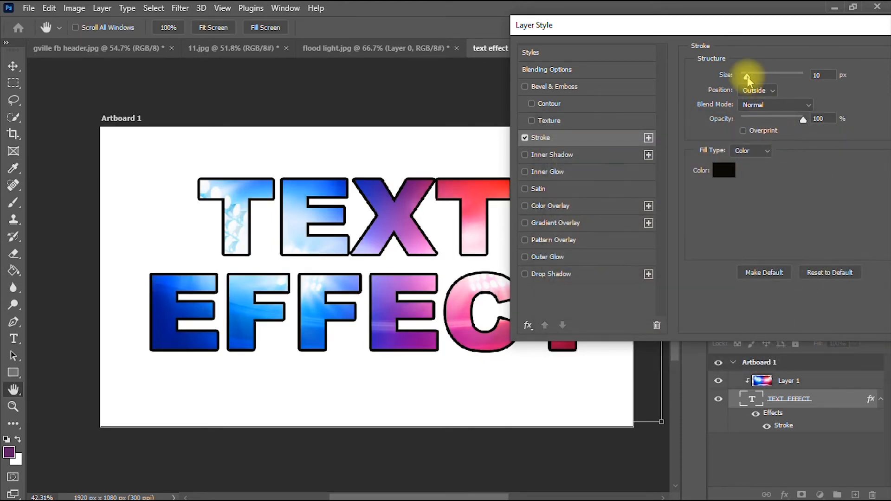
pyautogui.moveTo(740, 32); pyautogui.dragTo(692, 230)
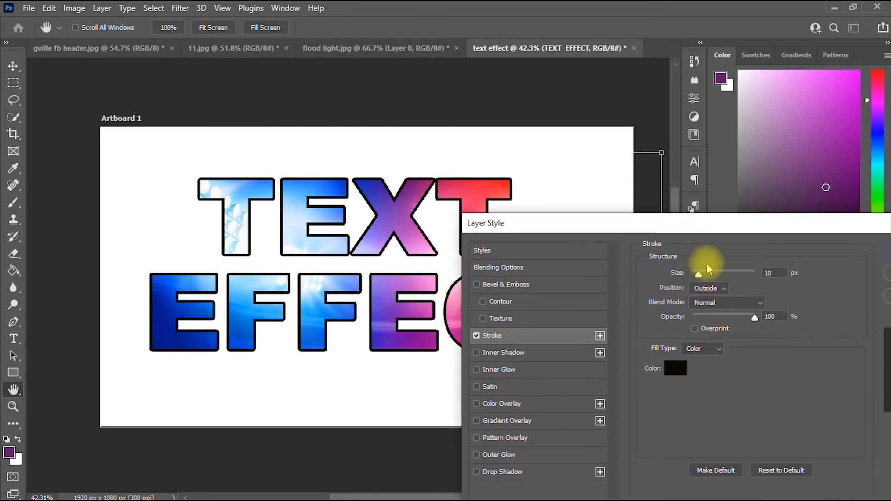
pyautogui.moveTo(689, 274)
pyautogui.mouseDown()
pyautogui.moveTo(725, 274)
pyautogui.moveTo(700, 274)
pyautogui.moveTo(704, 267)
pyautogui.mouseUp()
pyautogui.moveTo(709, 232); pyautogui.dragTo(563, 74)
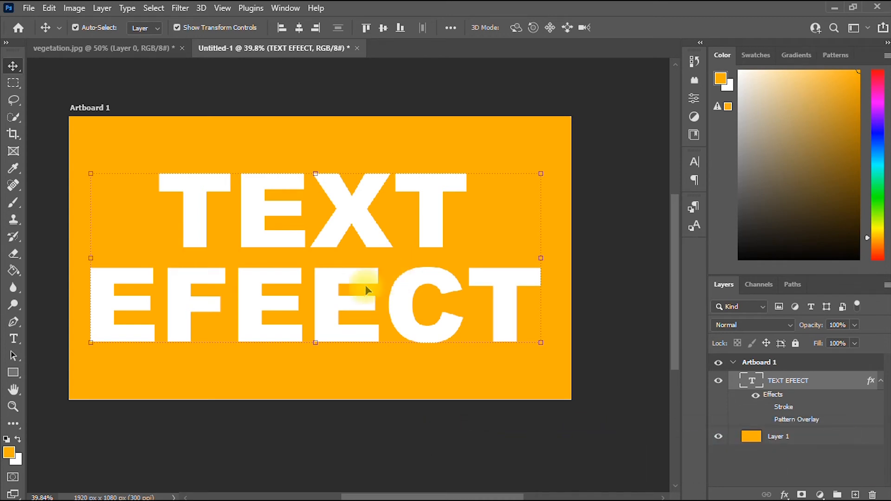
# Step: Switch to the vegetation image and define it as a pattern named vegetation.jpg
pyautogui.click(110, 55)
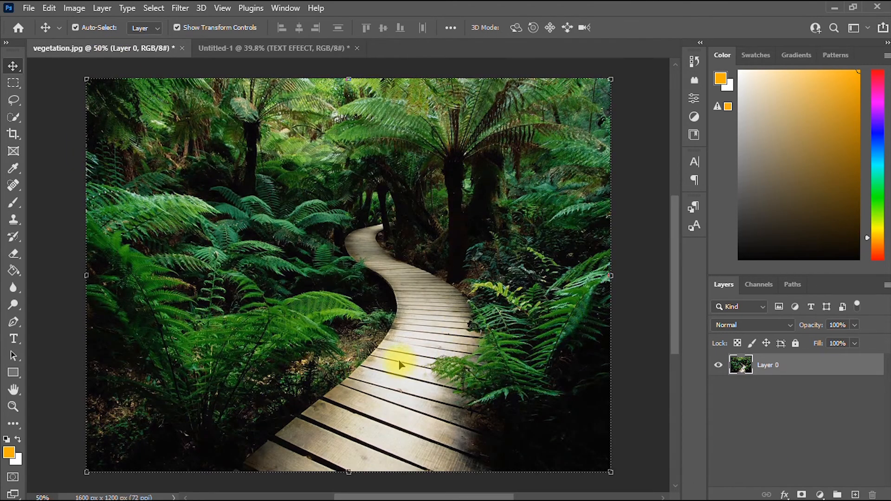
pyautogui.scroll(-2, 400, 364)
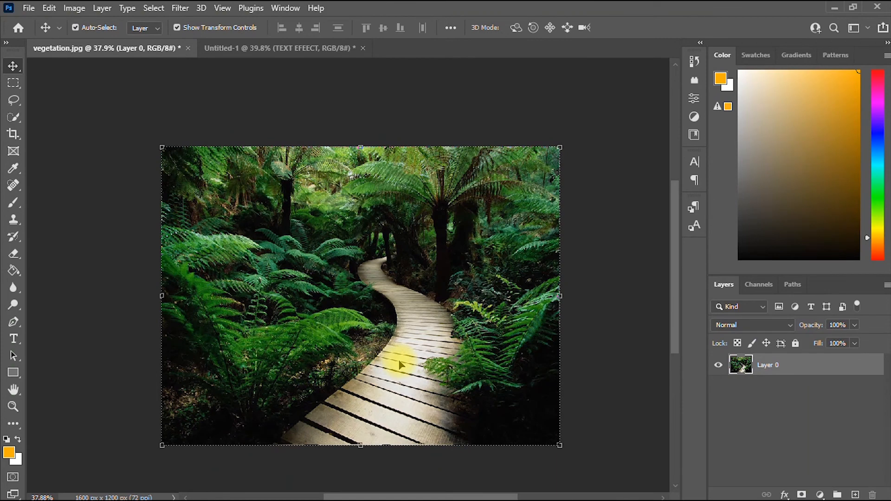
pyautogui.scroll(1, 400, 365)
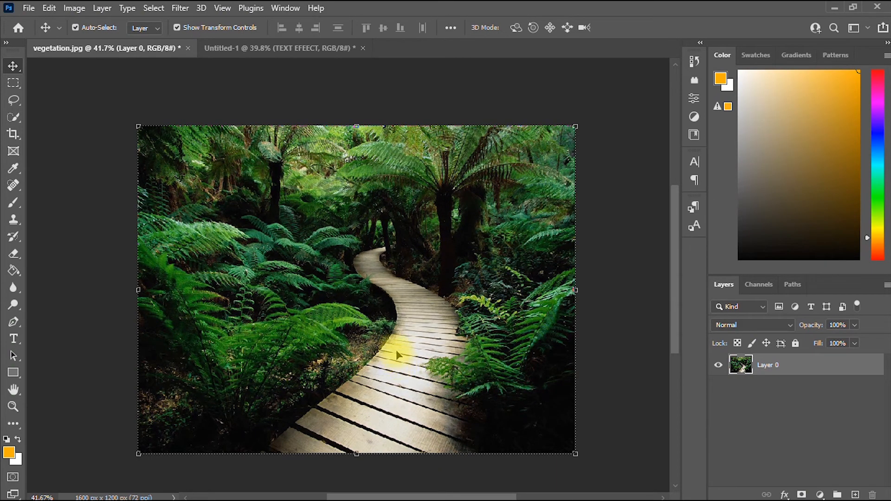
pyautogui.scroll(2, 398, 355)
pyautogui.scroll(-2, 398, 355)
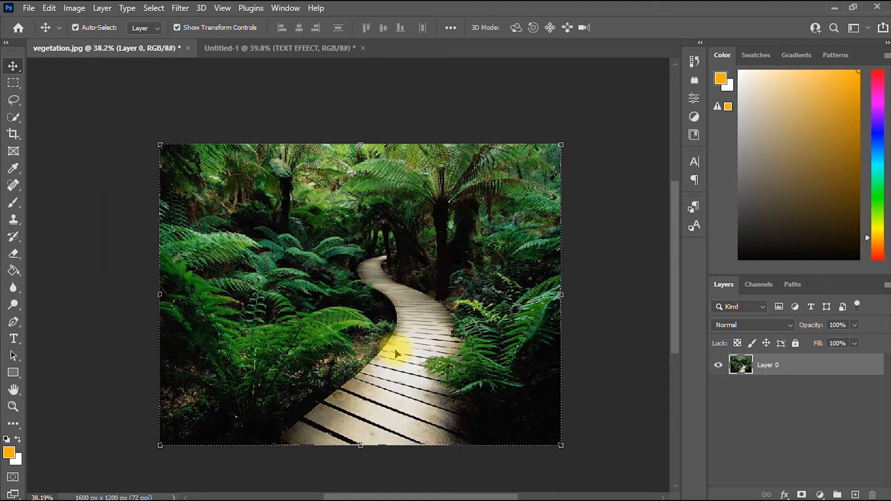
pyautogui.scroll(3, 391, 273)
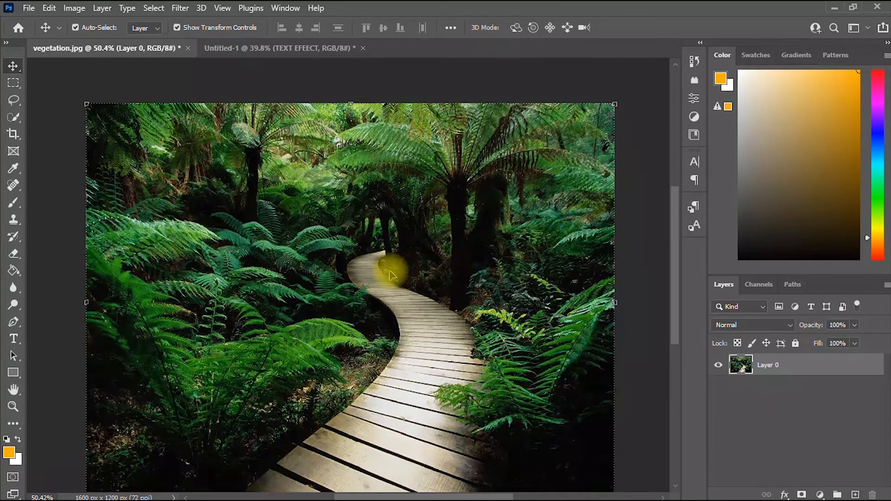
pyautogui.click(49, 10)
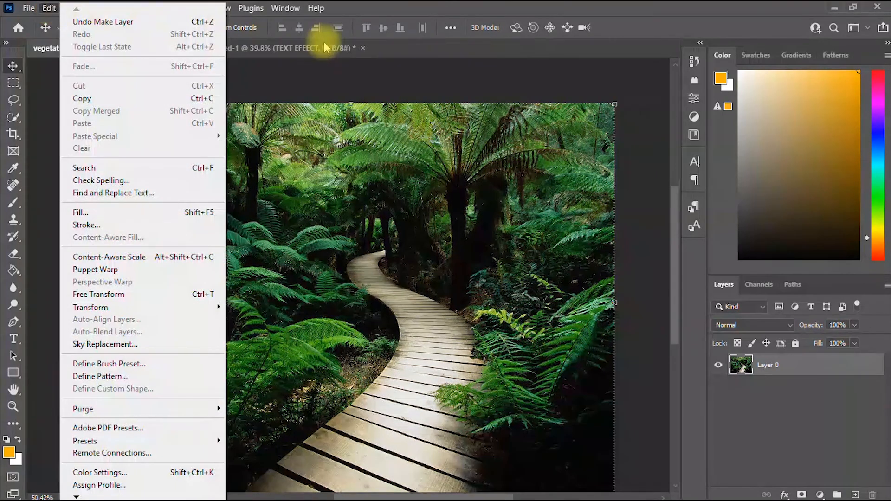
pyautogui.click(447, 12)
pyautogui.click(50, 8)
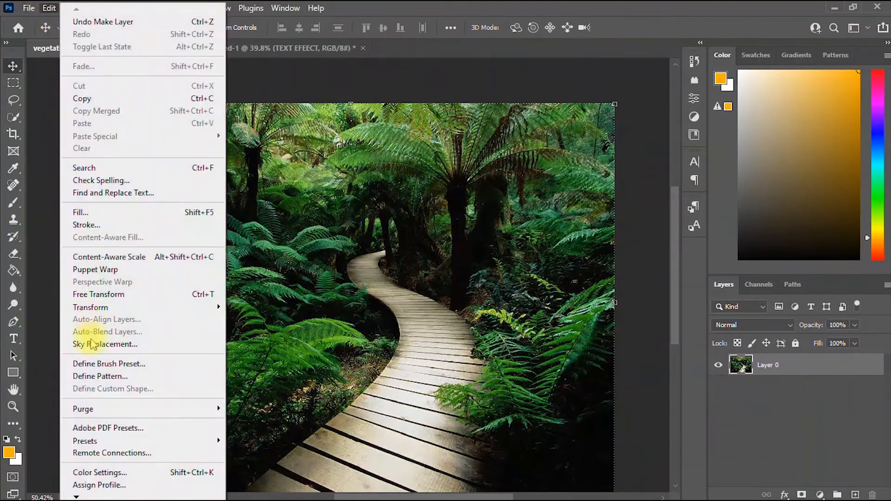
pyautogui.click(105, 377)
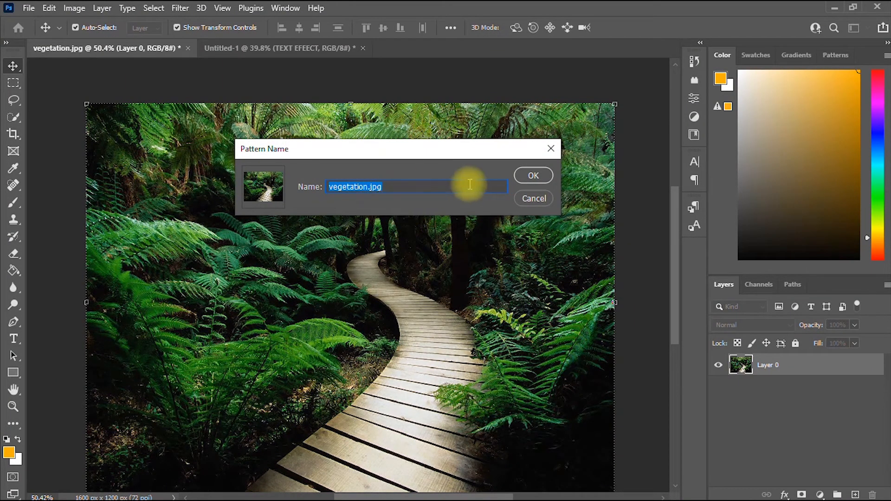
pyautogui.click(533, 176)
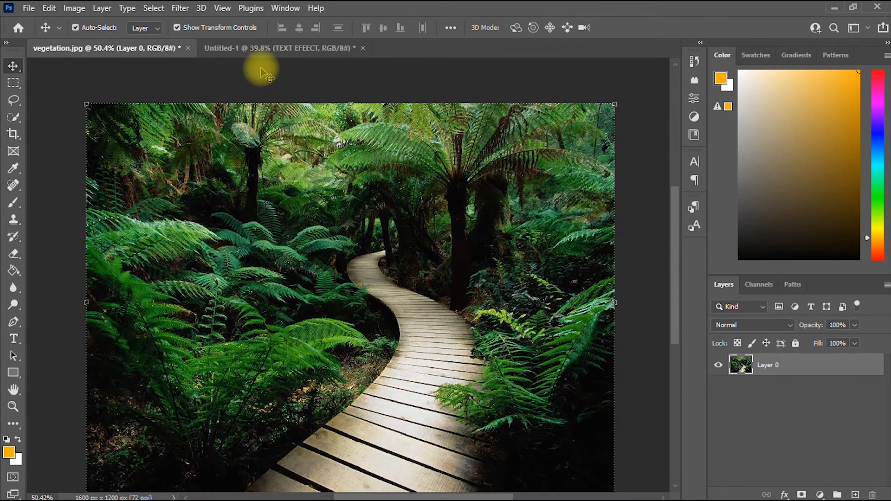
# Step: Return to the Untitled-1 document and turn on a Pattern Overlay effect for the large text layer
pyautogui.click(268, 56)
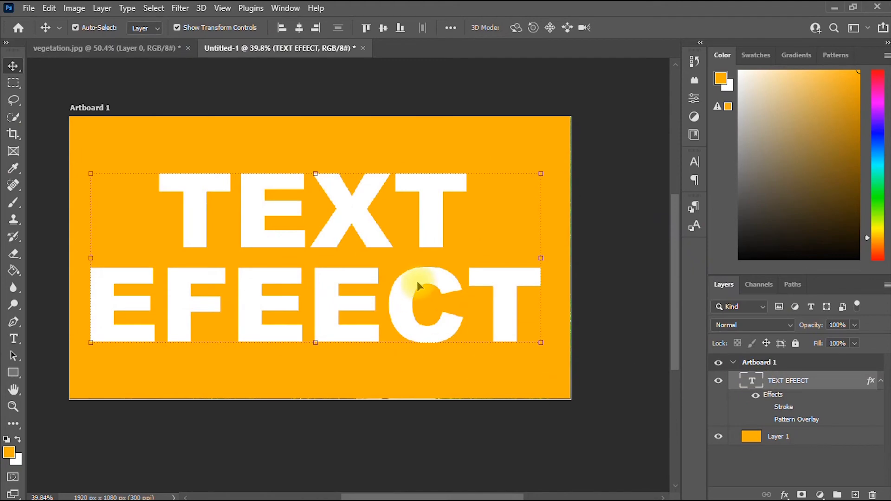
pyautogui.rightClick(835, 383)
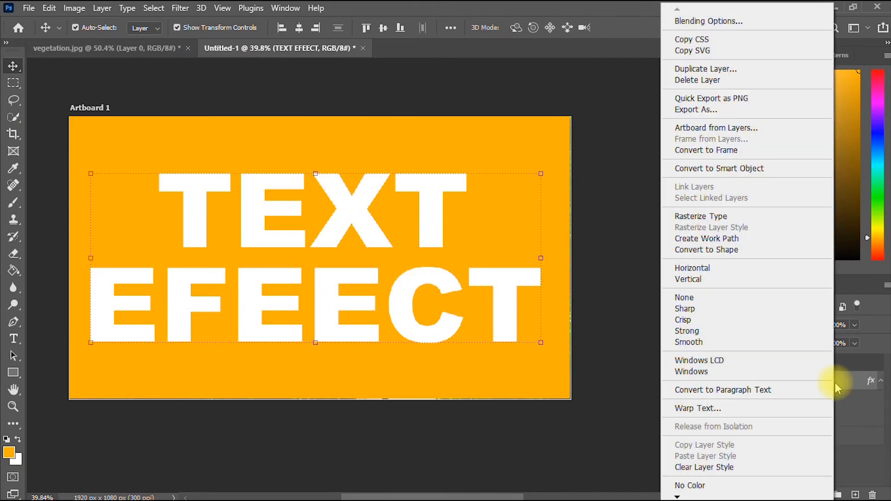
pyautogui.click(695, 24)
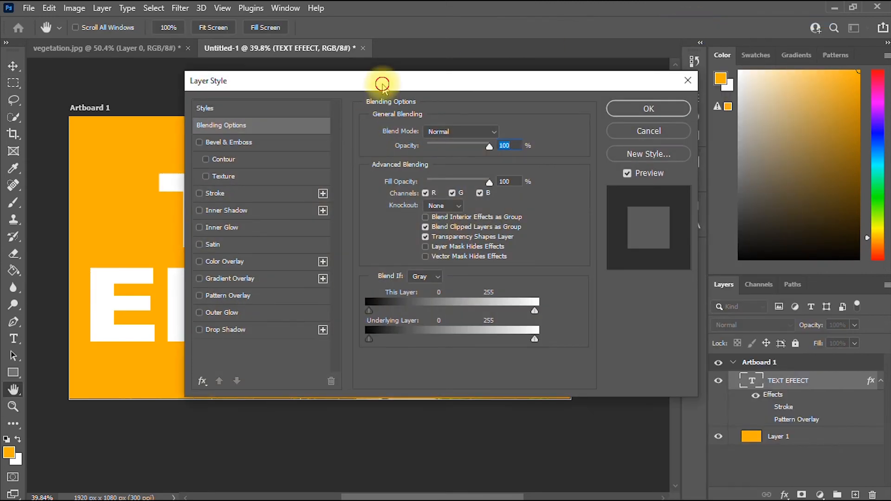
pyautogui.moveTo(380, 80); pyautogui.dragTo(602, 59)
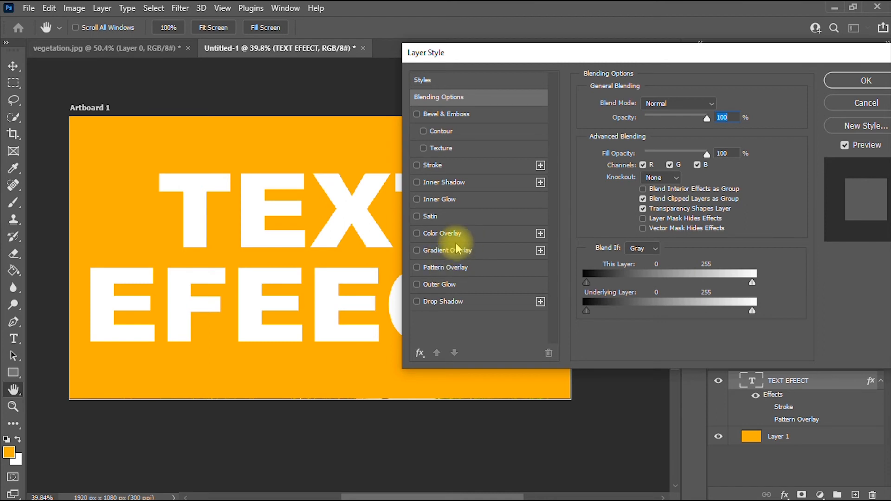
pyautogui.click(453, 268)
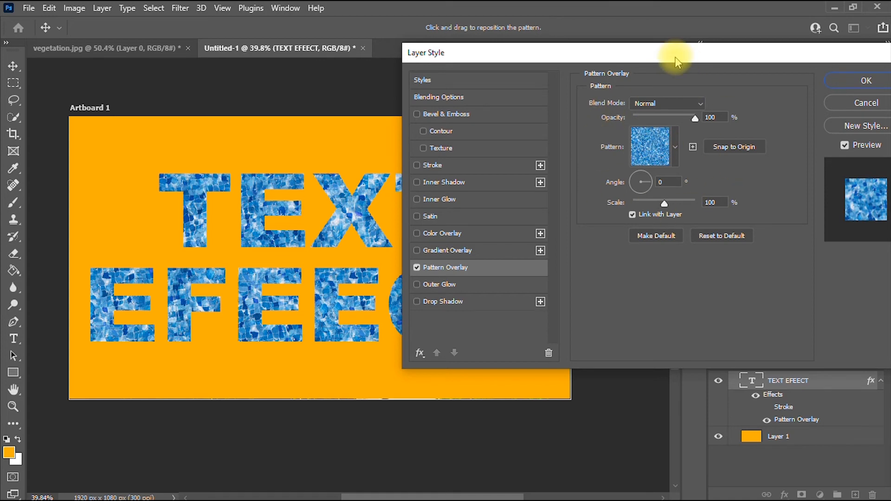
# Step: Choose the vegetation pattern for the text's Pattern Overlay and apply the layer style
pyautogui.moveTo(675, 58); pyautogui.dragTo(509, 108)
pyautogui.click(486, 191)
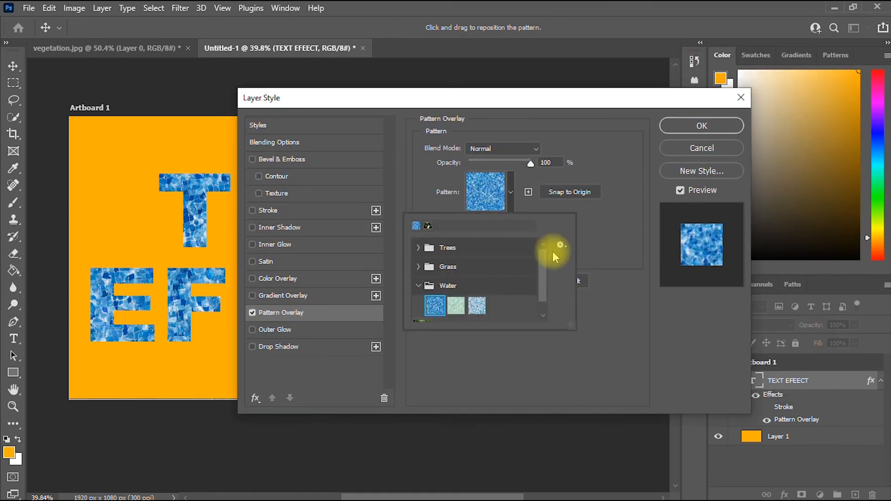
pyautogui.moveTo(544, 258); pyautogui.dragTo(547, 285)
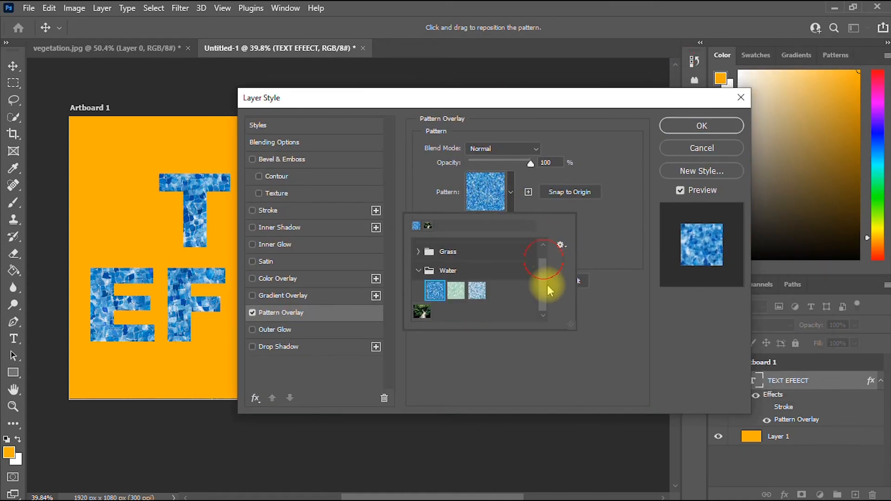
pyautogui.click(422, 311)
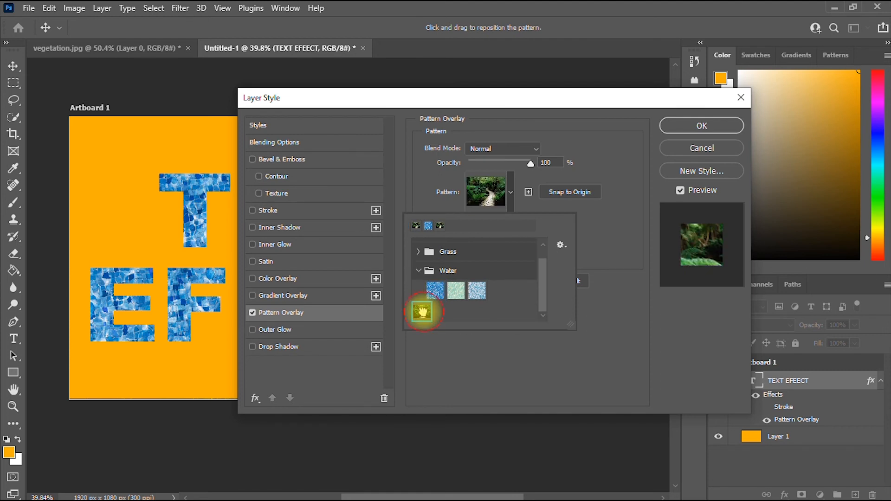
pyautogui.click(702, 126)
pyautogui.click(702, 126)
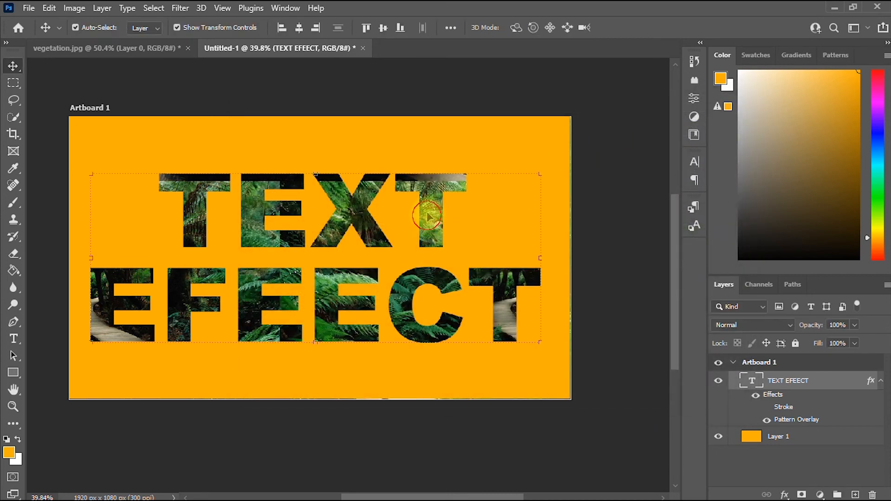
# Step: Move the pattern-filled text slightly up and to the right on the artboard, and compare it with the vegetation image
pyautogui.moveTo(427, 216); pyautogui.dragTo(442, 198)
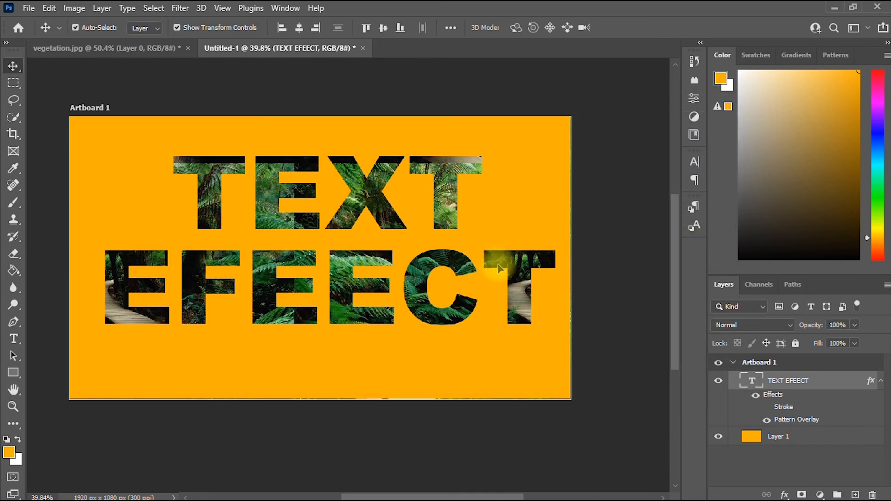
pyautogui.click(148, 49)
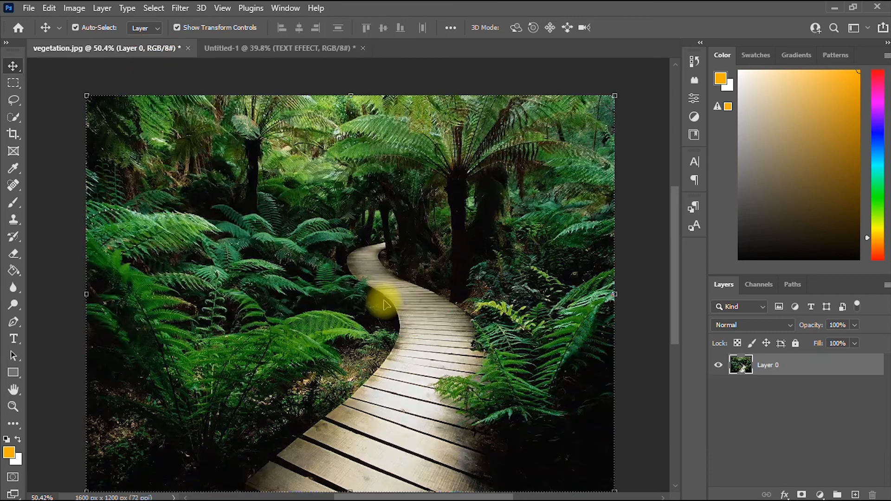
pyautogui.click(299, 51)
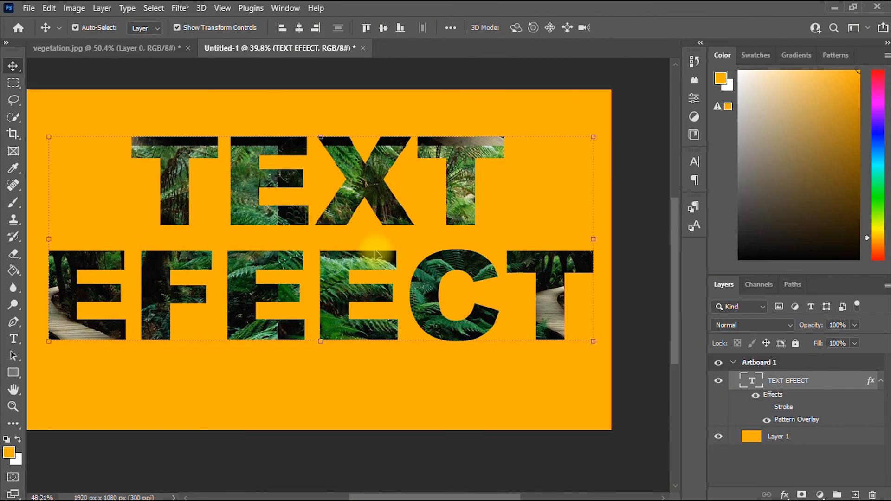
# Step: Turn on a Stroke effect for the pattern-filled text layer
pyautogui.rightClick(836, 390)
pyautogui.click(721, 22)
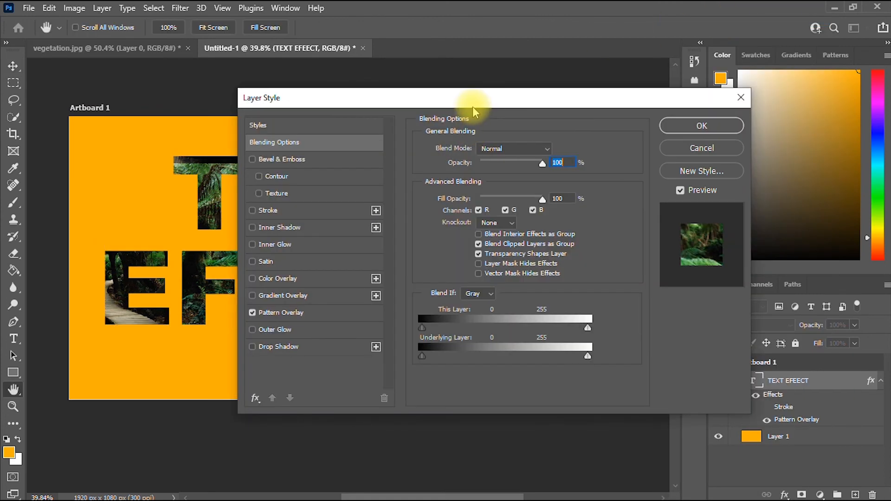
pyautogui.moveTo(472, 90); pyautogui.dragTo(607, 89)
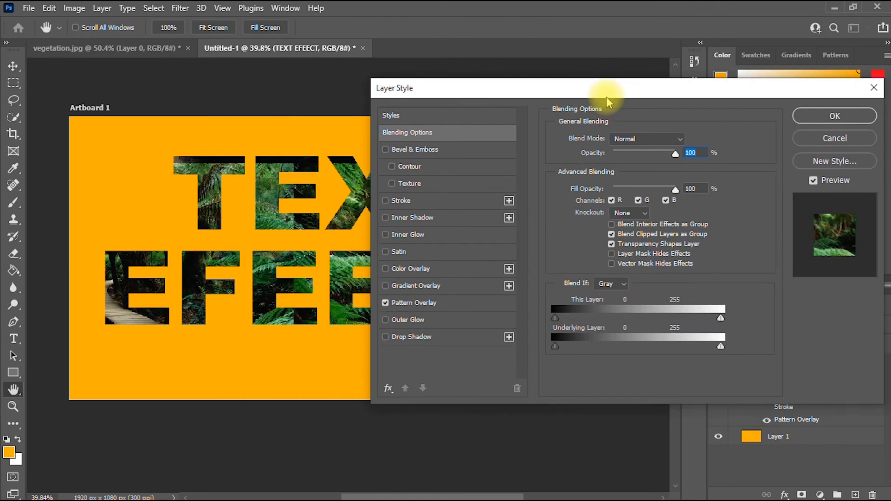
pyautogui.click(402, 201)
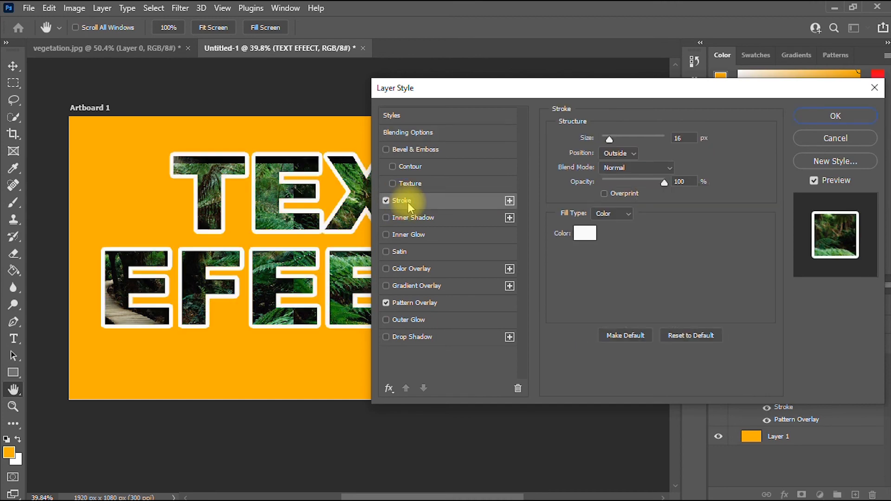
# Step: Set the text's stroke color to pure white
pyautogui.click(585, 231)
pyautogui.moveTo(576, 243)
pyautogui.mouseDown()
pyautogui.moveTo(682, 308)
pyautogui.moveTo(668, 234)
pyautogui.moveTo(694, 174)
pyautogui.mouseUp()
pyautogui.moveTo(551, 162); pyautogui.dragTo(551, 153)
pyautogui.click(810, 154)
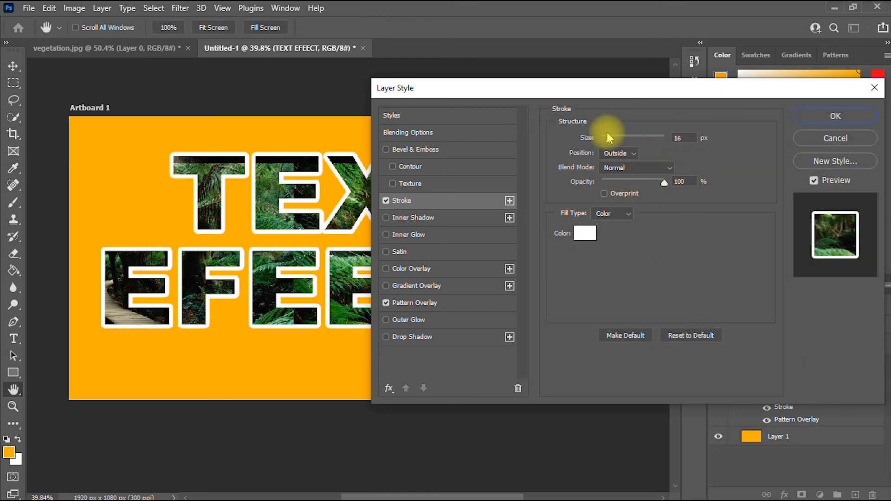
# Step: Set the text's stroke size to 13 px and apply the layer style
pyautogui.moveTo(610, 140)
pyautogui.mouseDown()
pyautogui.moveTo(630, 143)
pyautogui.moveTo(610, 141)
pyautogui.mouseUp()
pyautogui.click(813, 122)
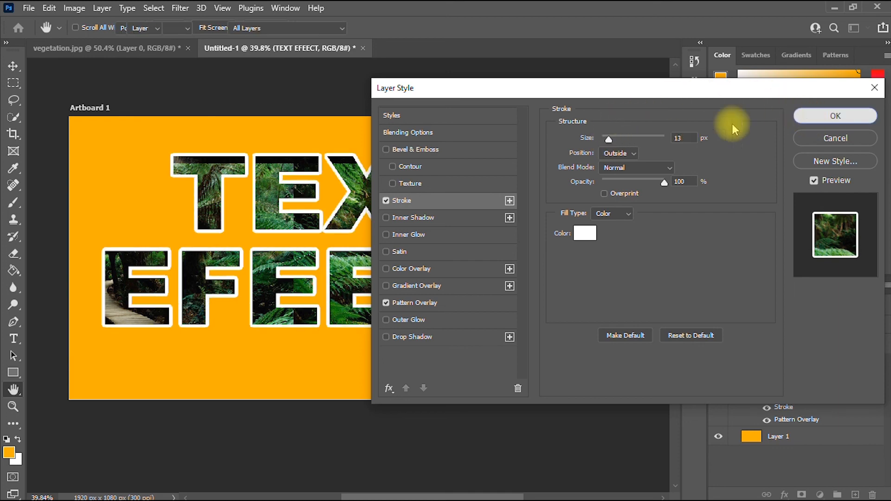
pyautogui.scroll(2, 416, 240)
pyautogui.scroll(-2, 416, 239)
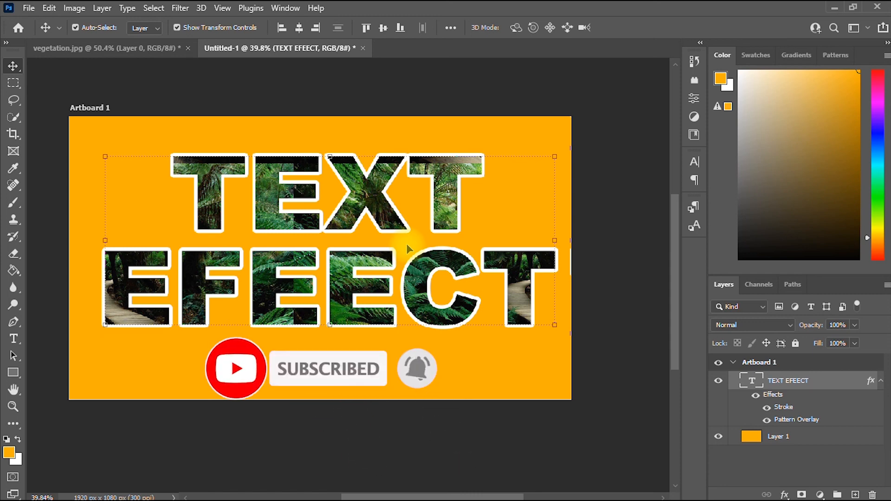
pyautogui.scroll(1, 406, 244)
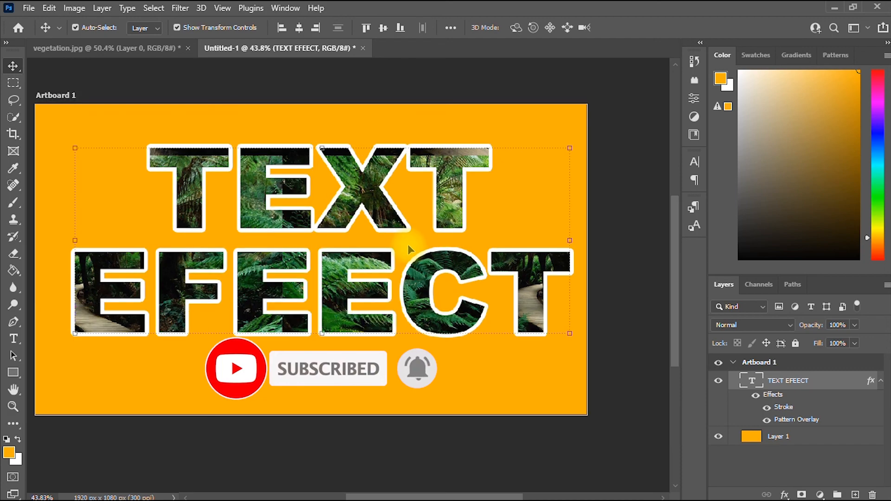